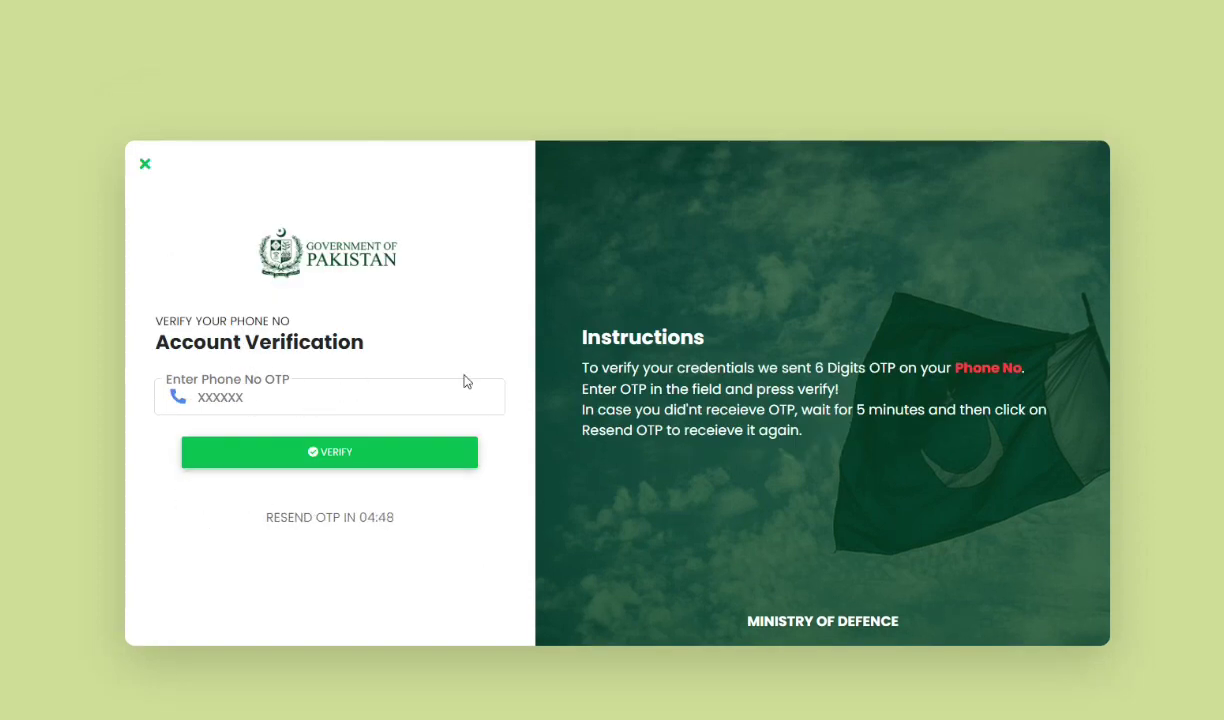
Read the instructions for verifying the account with the OTP sent to the phone number.
left_click_drag(593, 363, 306, 394)
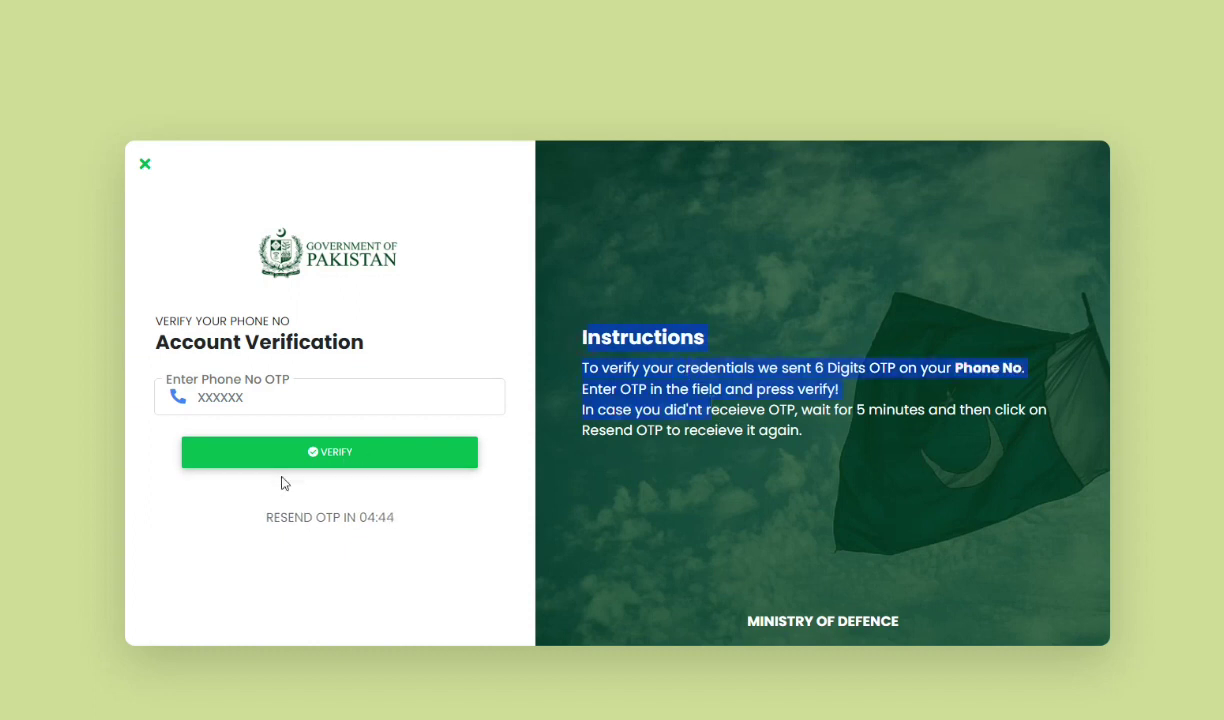
left_click(250, 512)
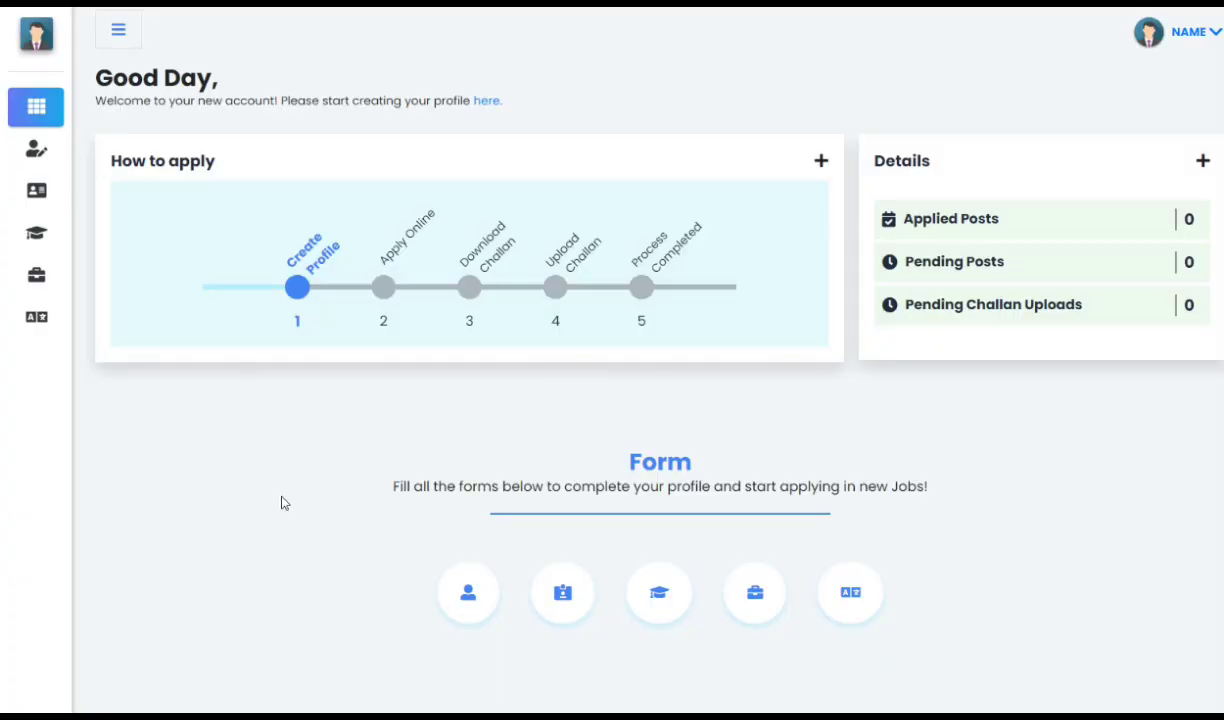
Review the How to apply stages on the dashboard, from creating a profile to the completed process.
mouse_move(10, 175)
left_click_drag(101, 157, 216, 161)
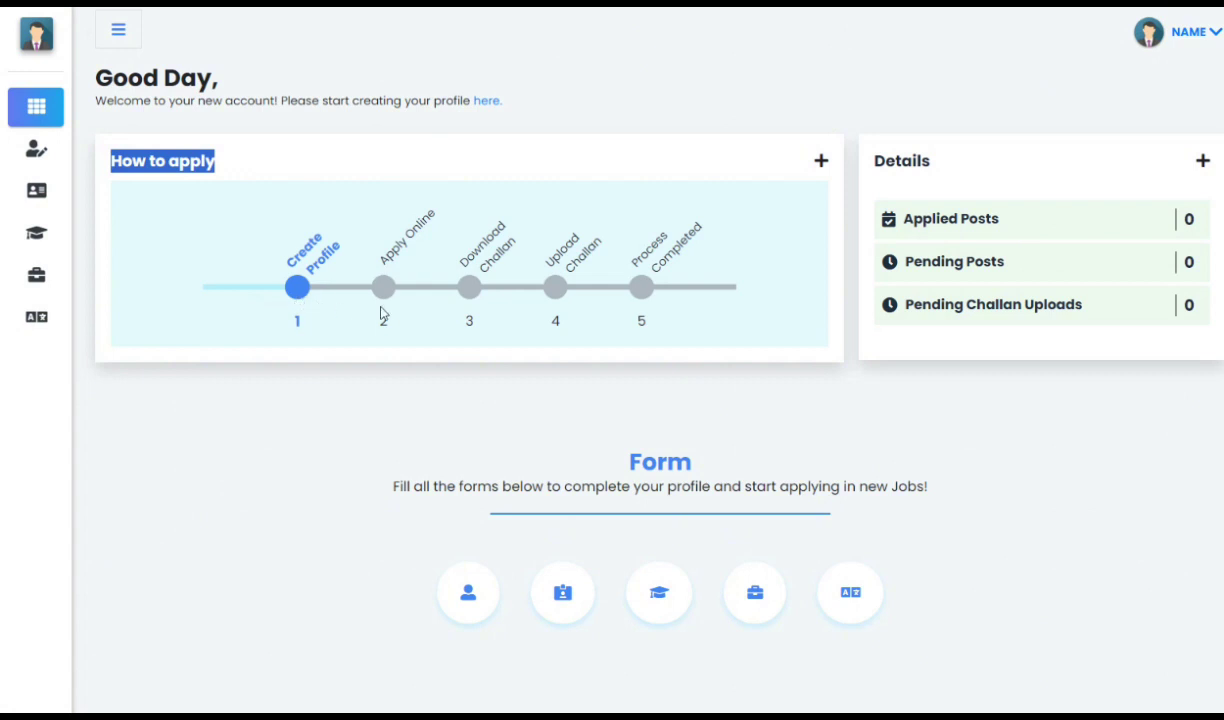
left_click(424, 200)
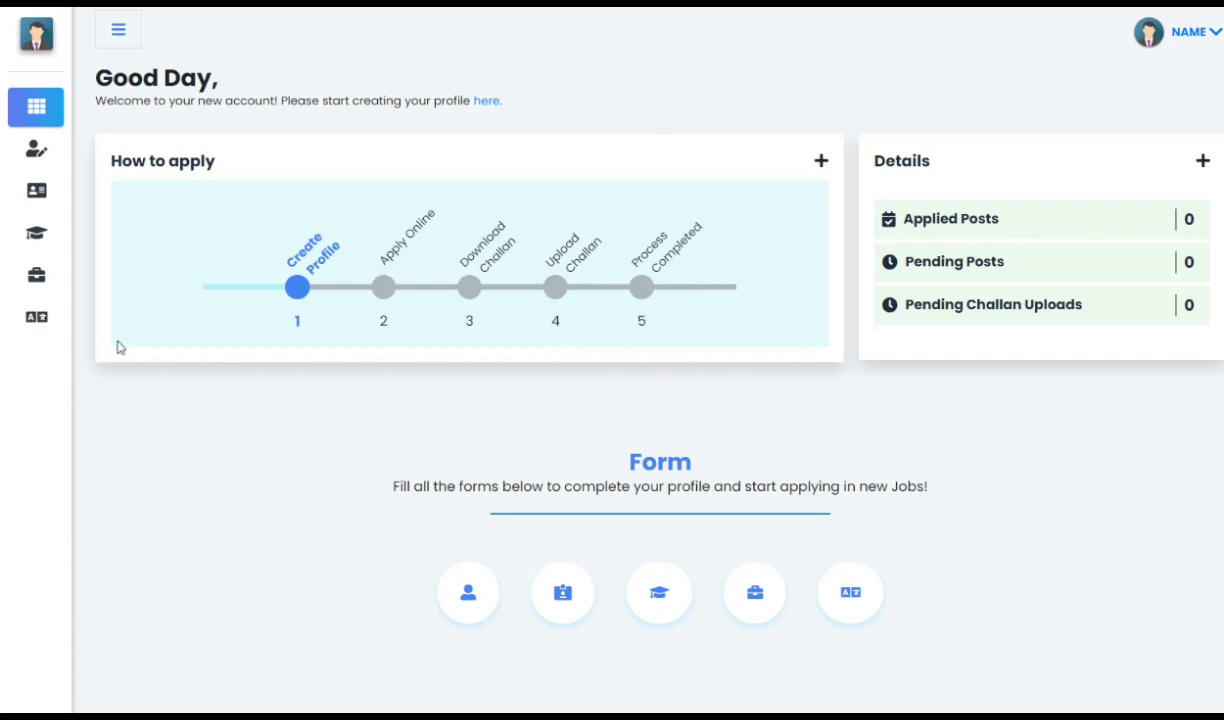
Examine the personal details form, including the modification note and the gender, marital status, religion, sect and caste fields.
mouse_move(97, 193)
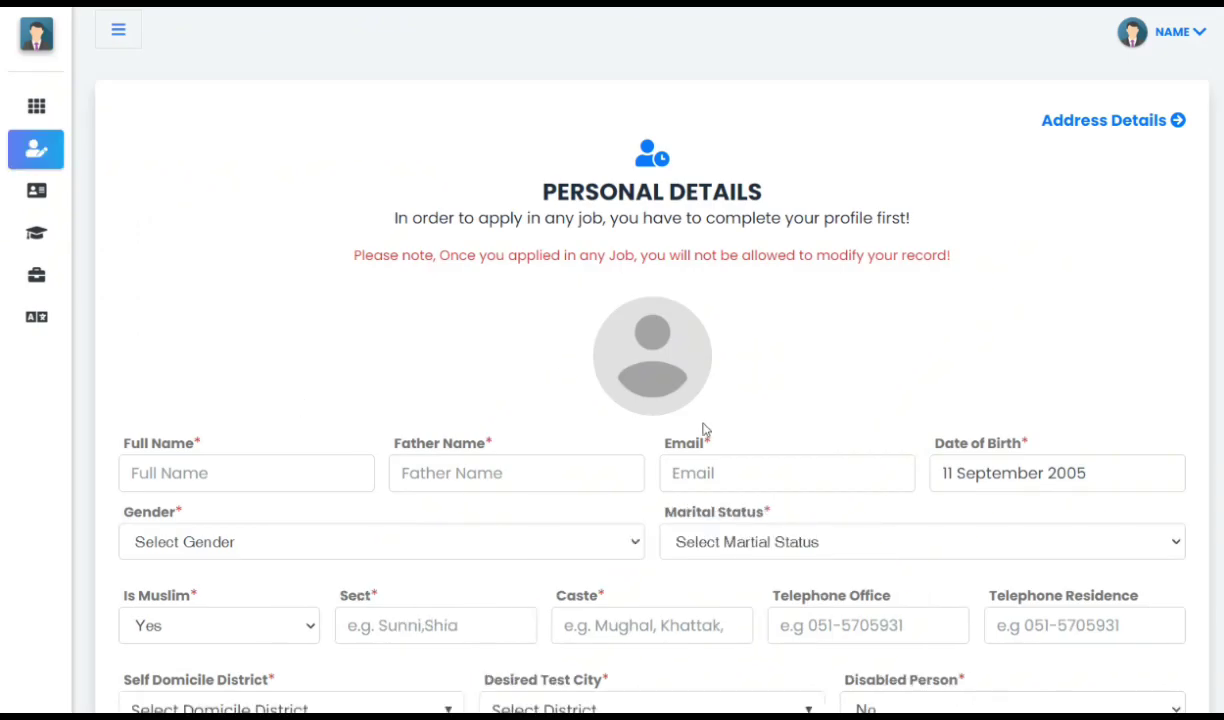
scroll(891, 237, "down", 1)
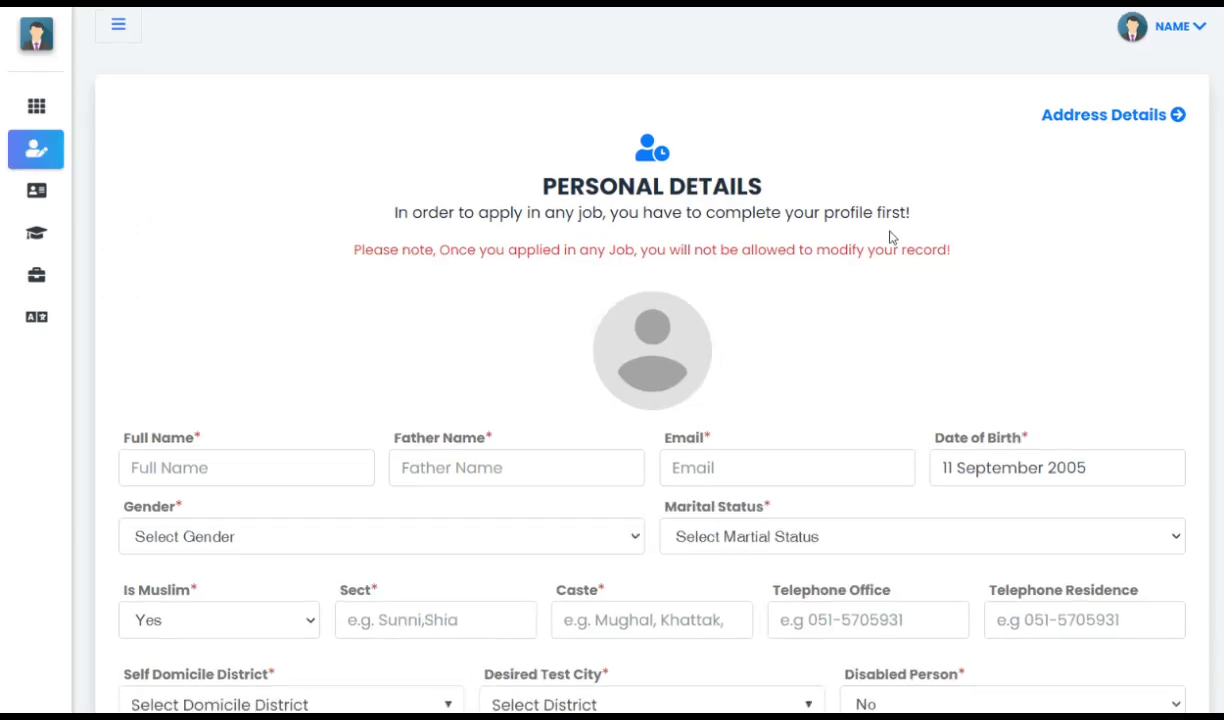
scroll(891, 237, "down", 2)
left_click_drag(392, 232, 612, 238)
left_click(420, 182)
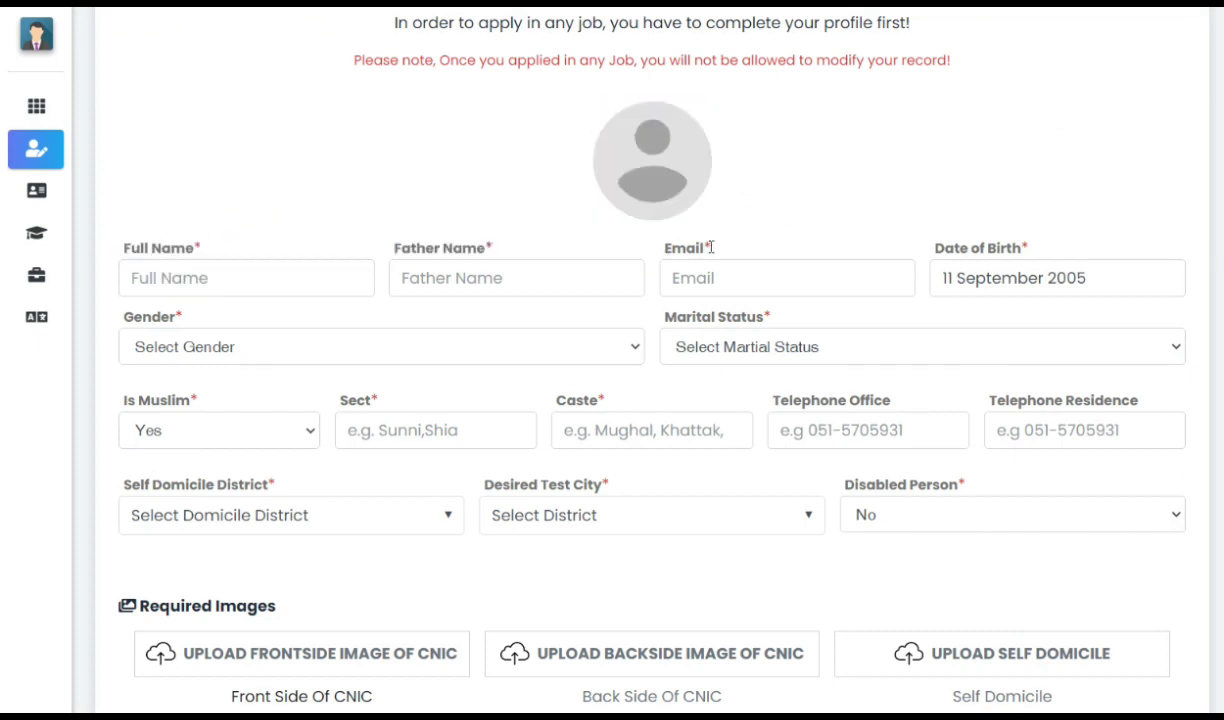
double_click(126, 316)
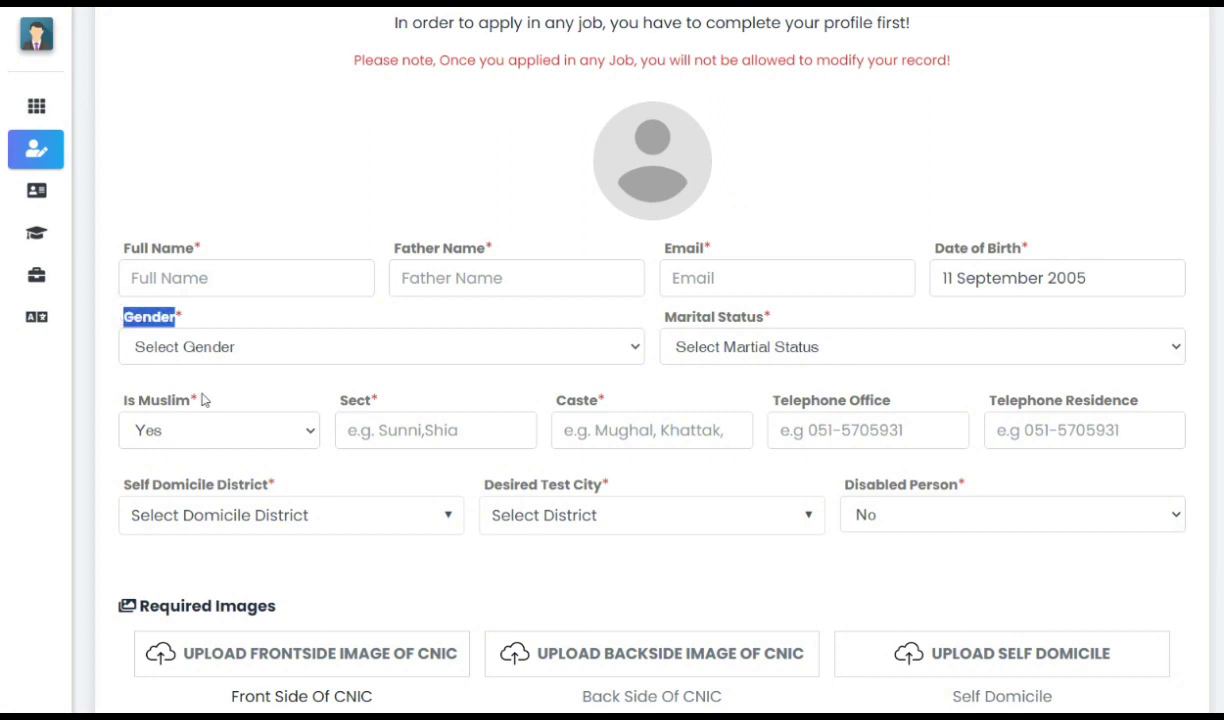
left_click_drag(770, 316, 121, 400)
left_click_drag(372, 400, 345, 400)
left_click(585, 394)
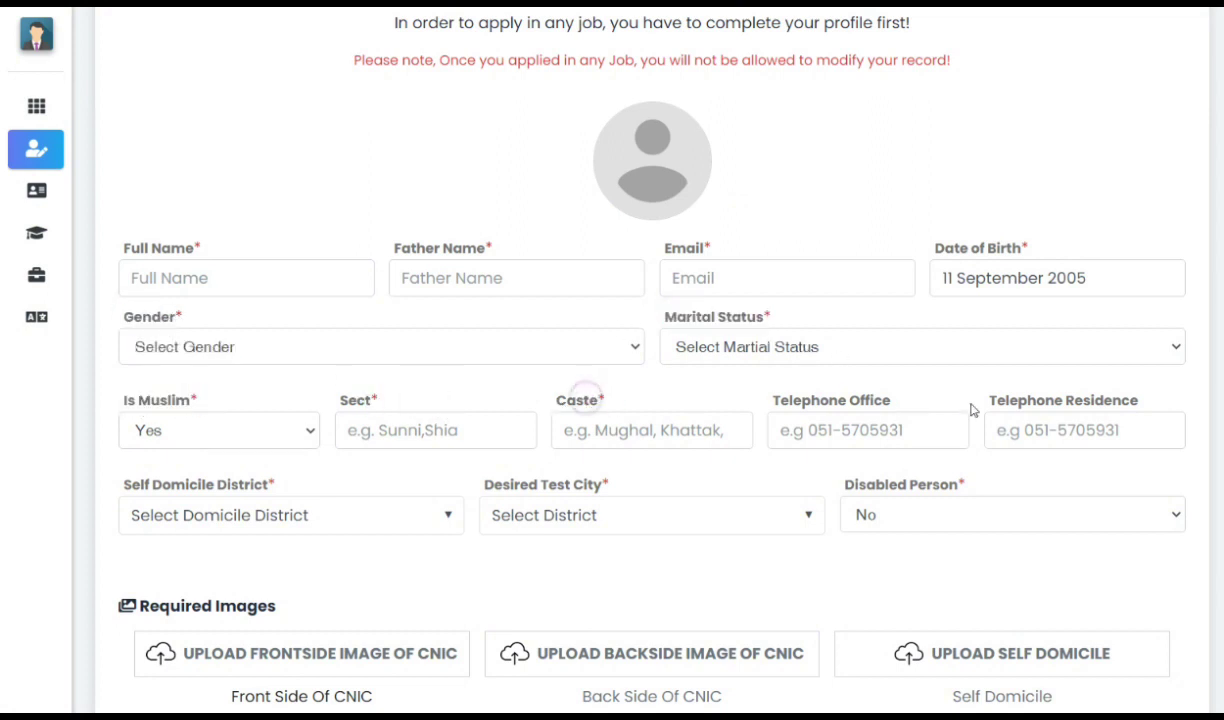
Review the required image uploads for the CNIC front side, CNIC back side and self domicile.
scroll(325, 558, "down", 1)
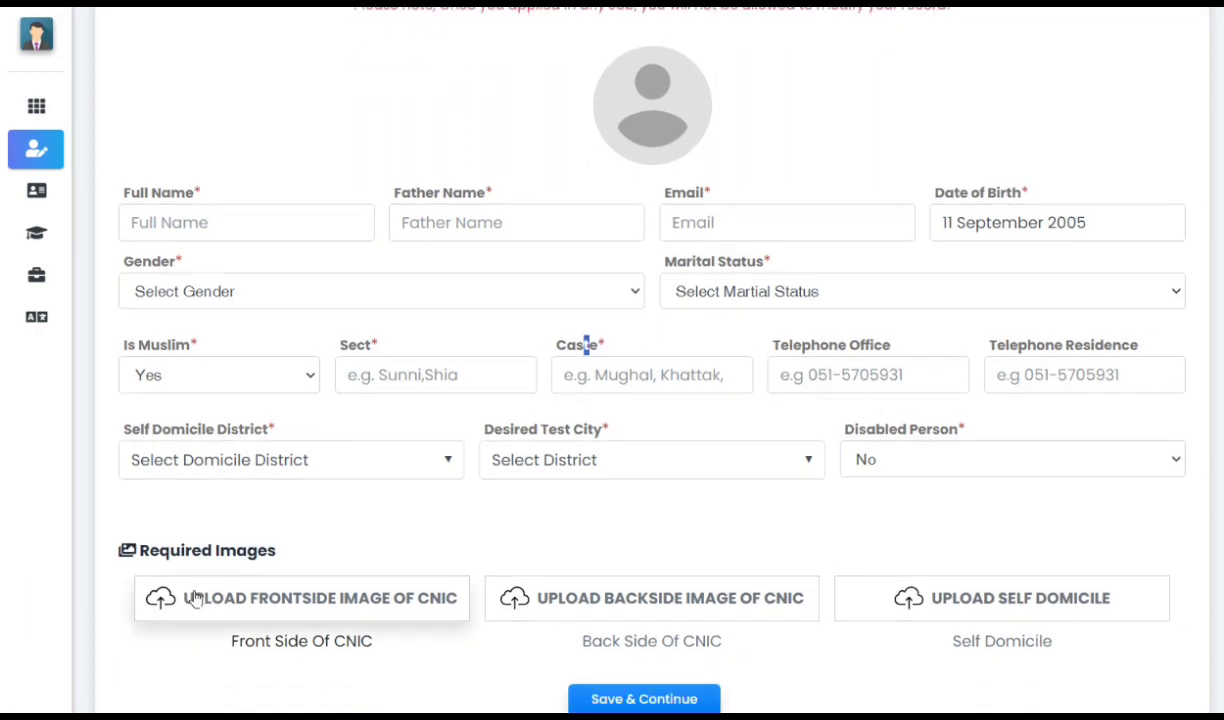
left_click_drag(390, 645, 236, 641)
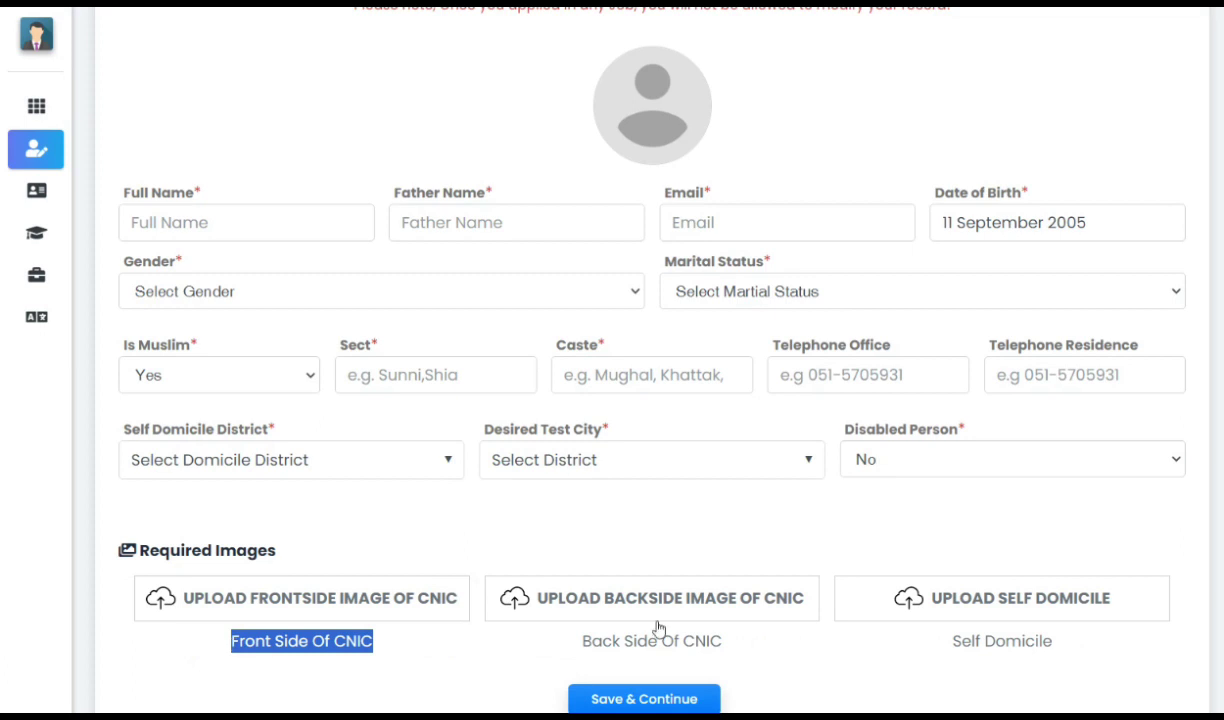
left_click_drag(725, 642, 566, 647)
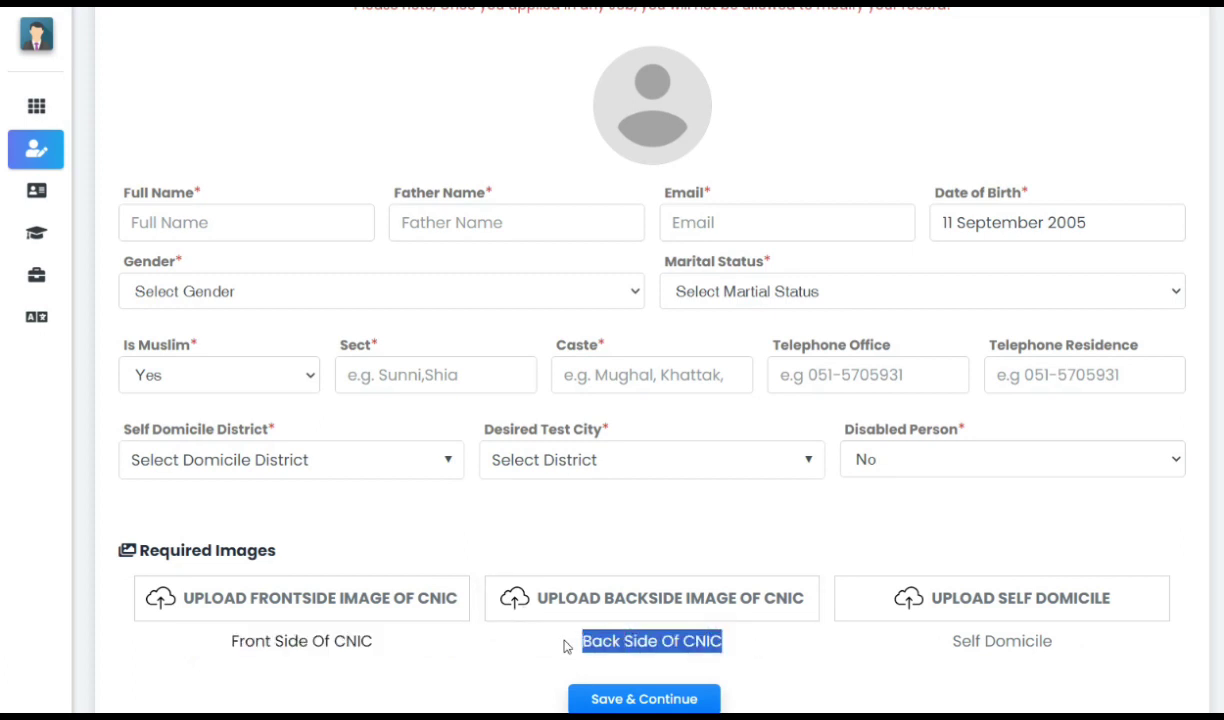
left_click_drag(1063, 645, 915, 650)
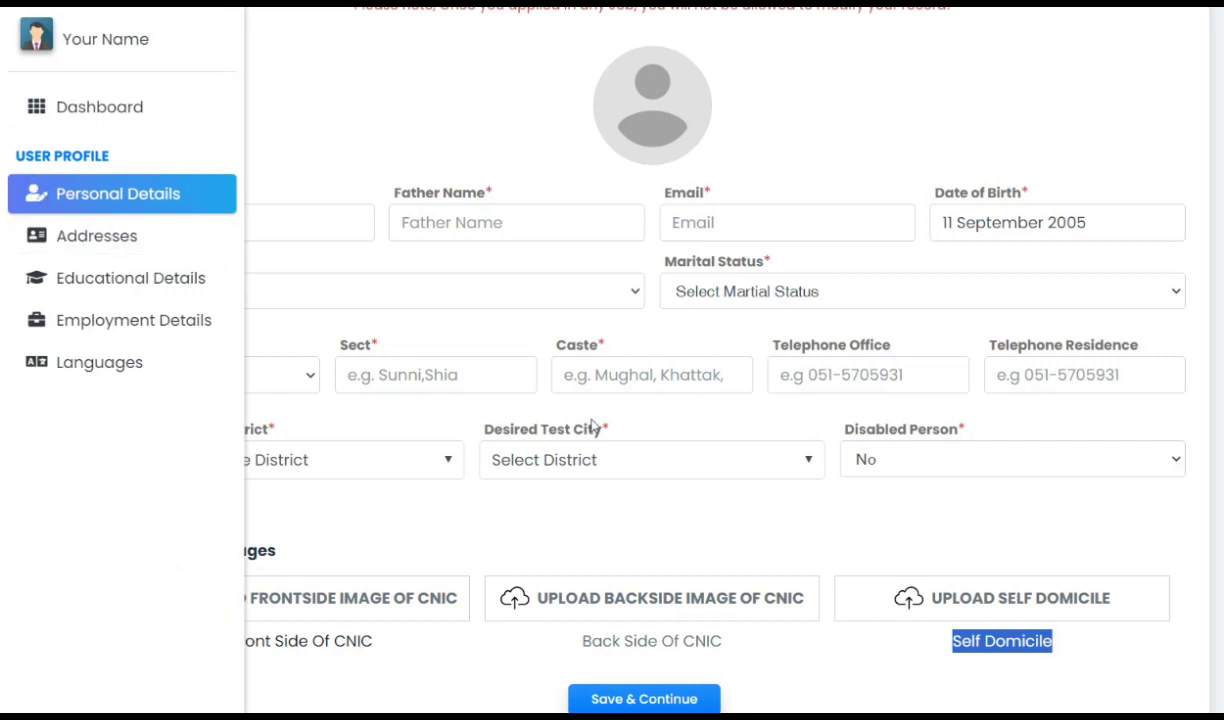
scroll(339, 328, "down", 3)
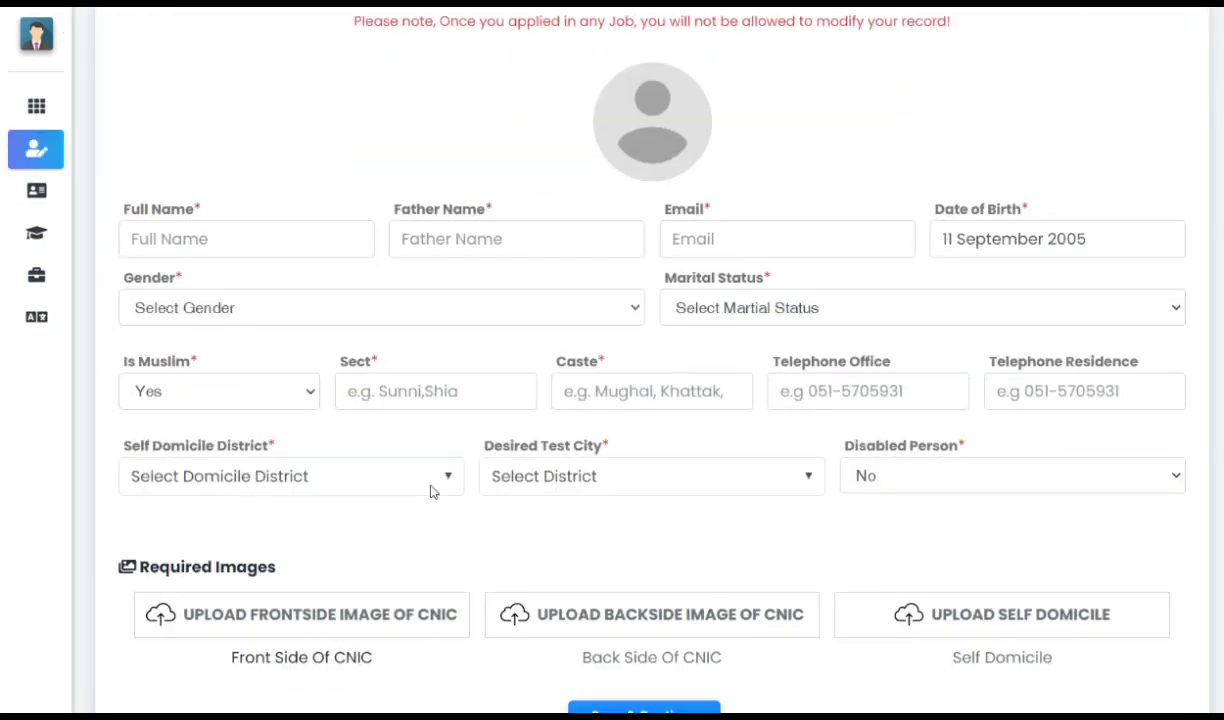
scroll(273, 410, "up", 3)
Go to the address details form and choose Permanent as the address type and Abbottabad as the district.
mouse_move(40, 200)
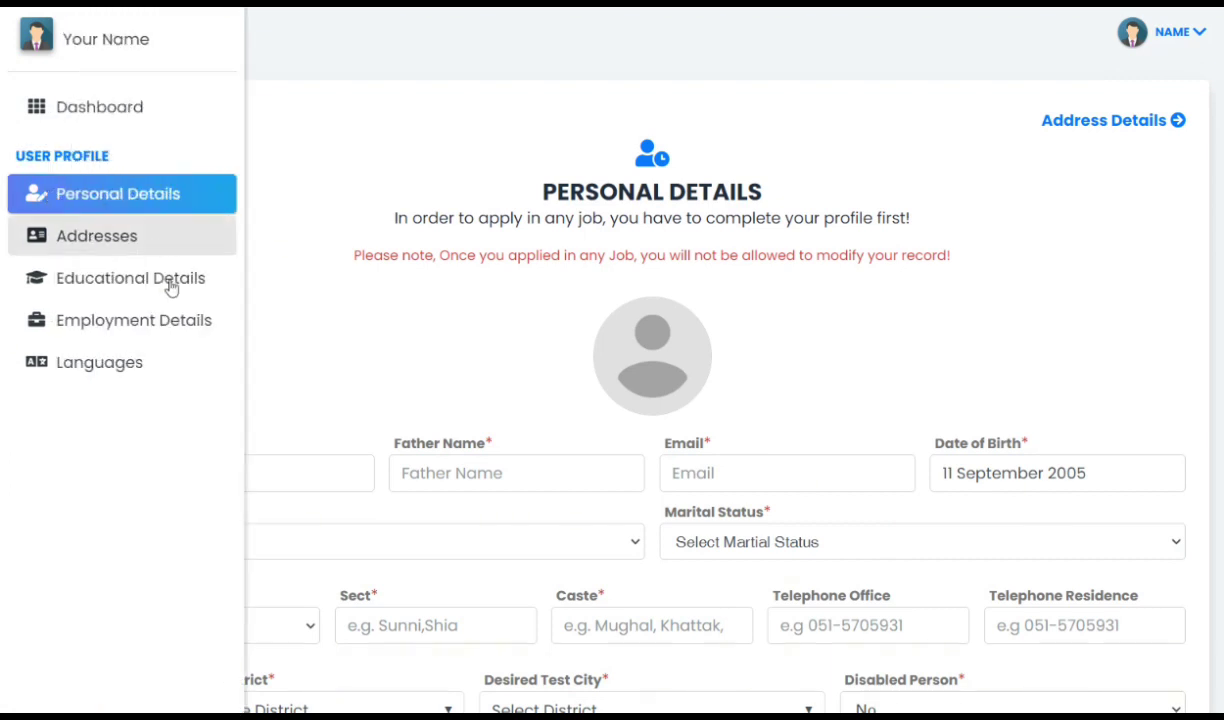
left_click(174, 289)
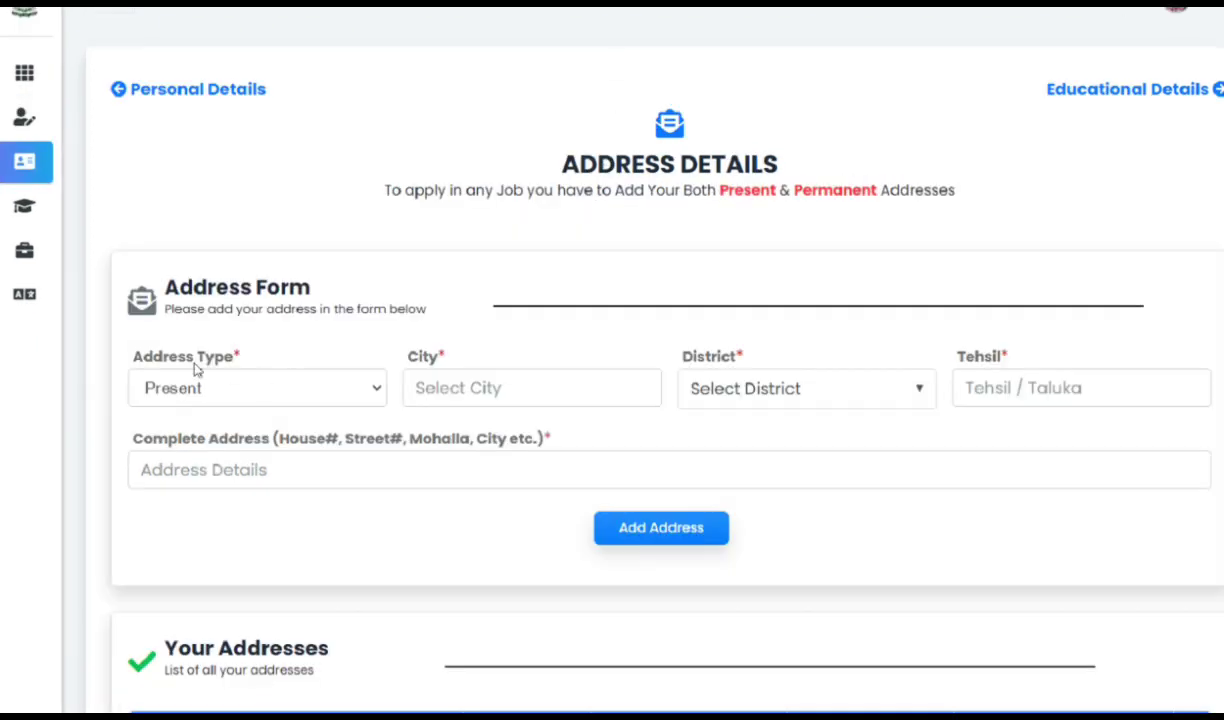
left_click(338, 389)
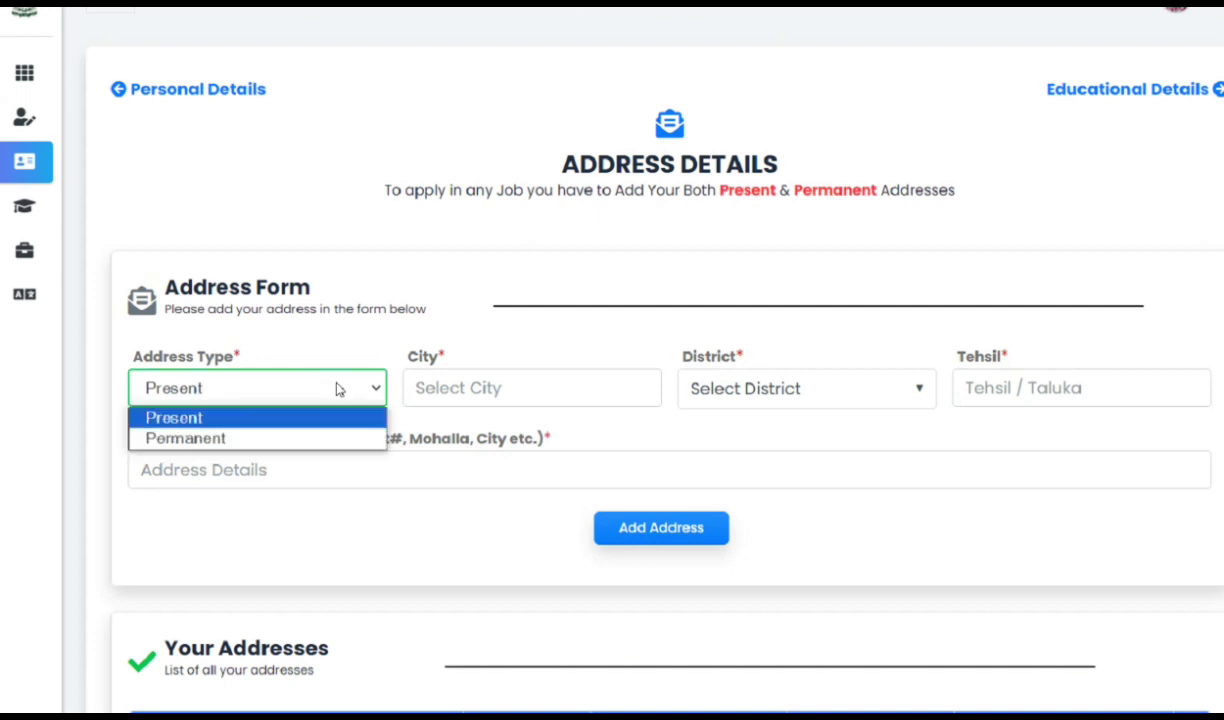
scroll(365, 371, "down", 2)
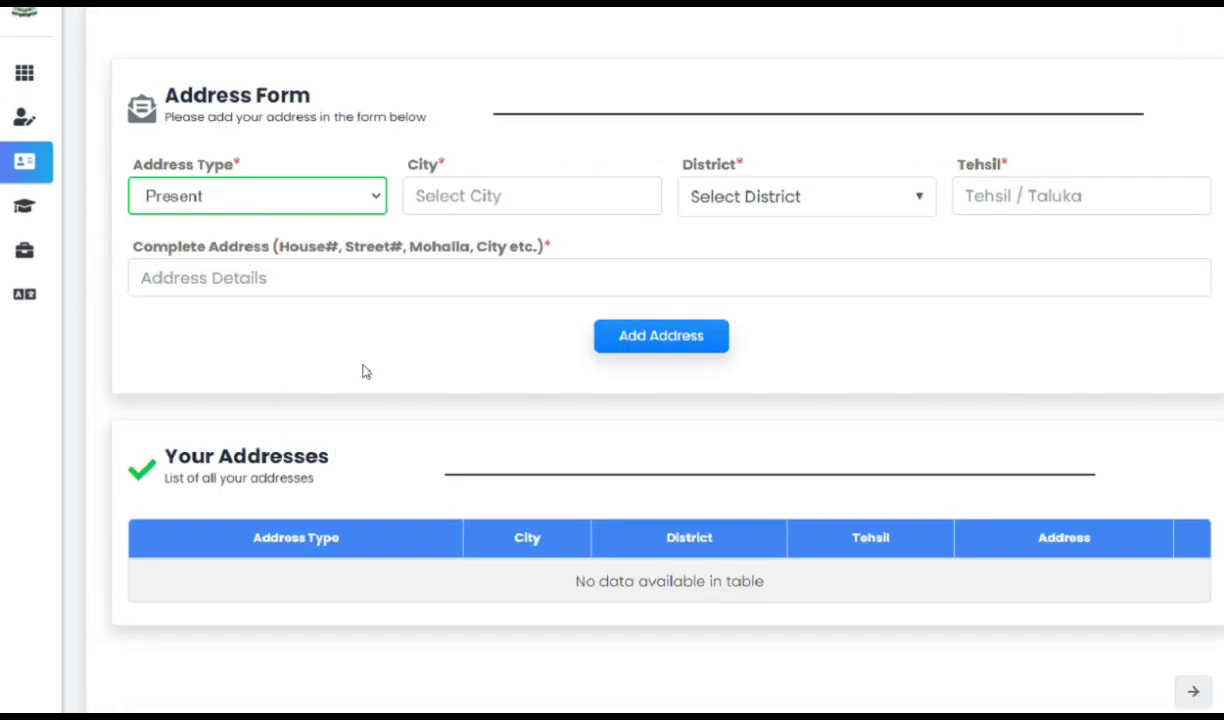
scroll(352, 379, "up", 1)
scroll(350, 443, "down", 1)
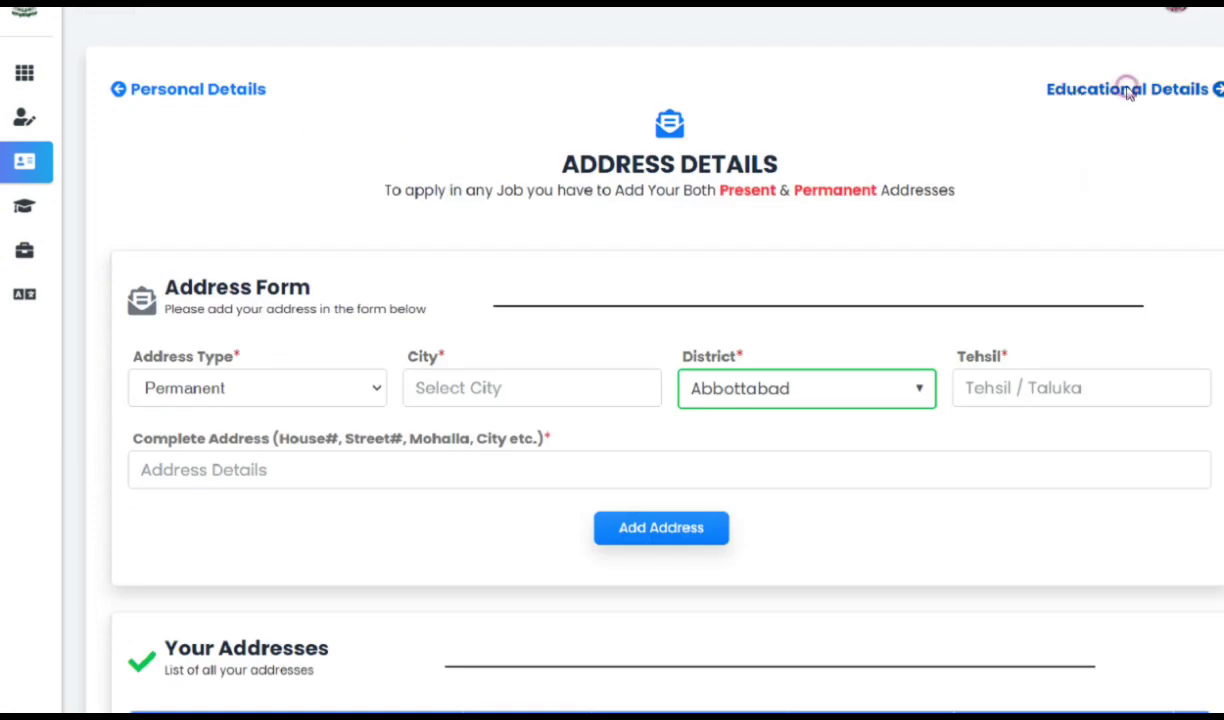
Go to the educational details form and select Matric as the degree.
left_click(1080, 105)
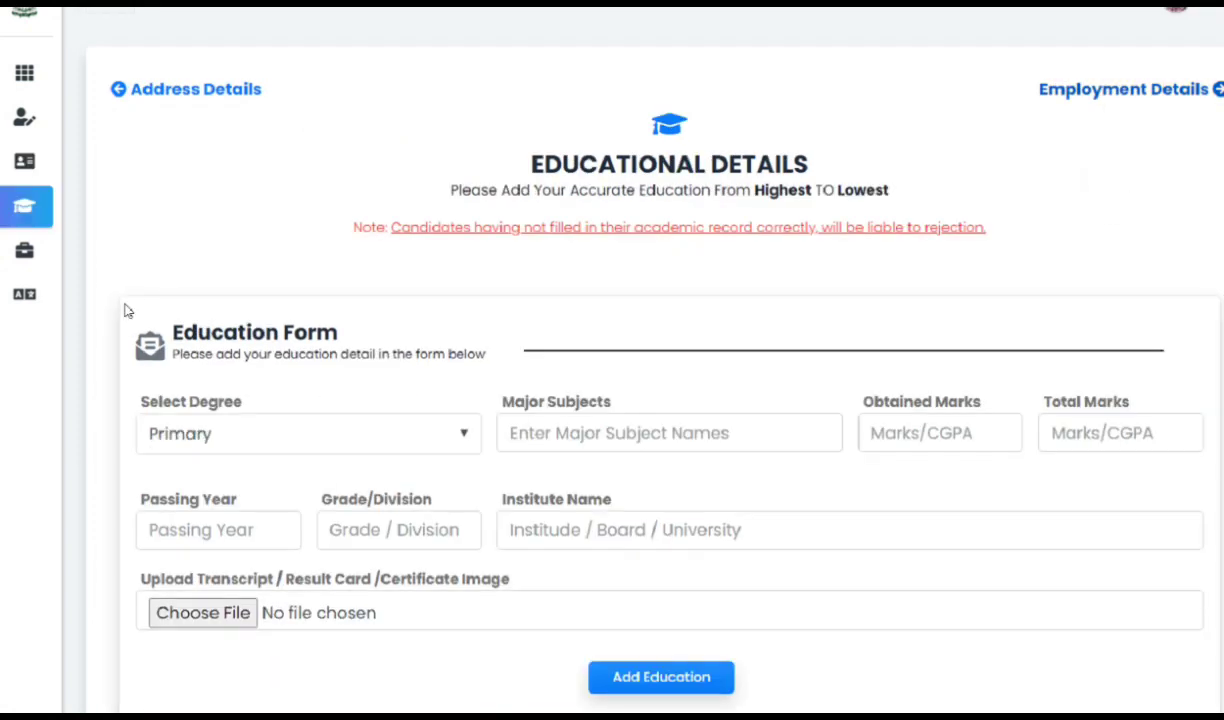
scroll(305, 270, "down", 1)
left_click(455, 331)
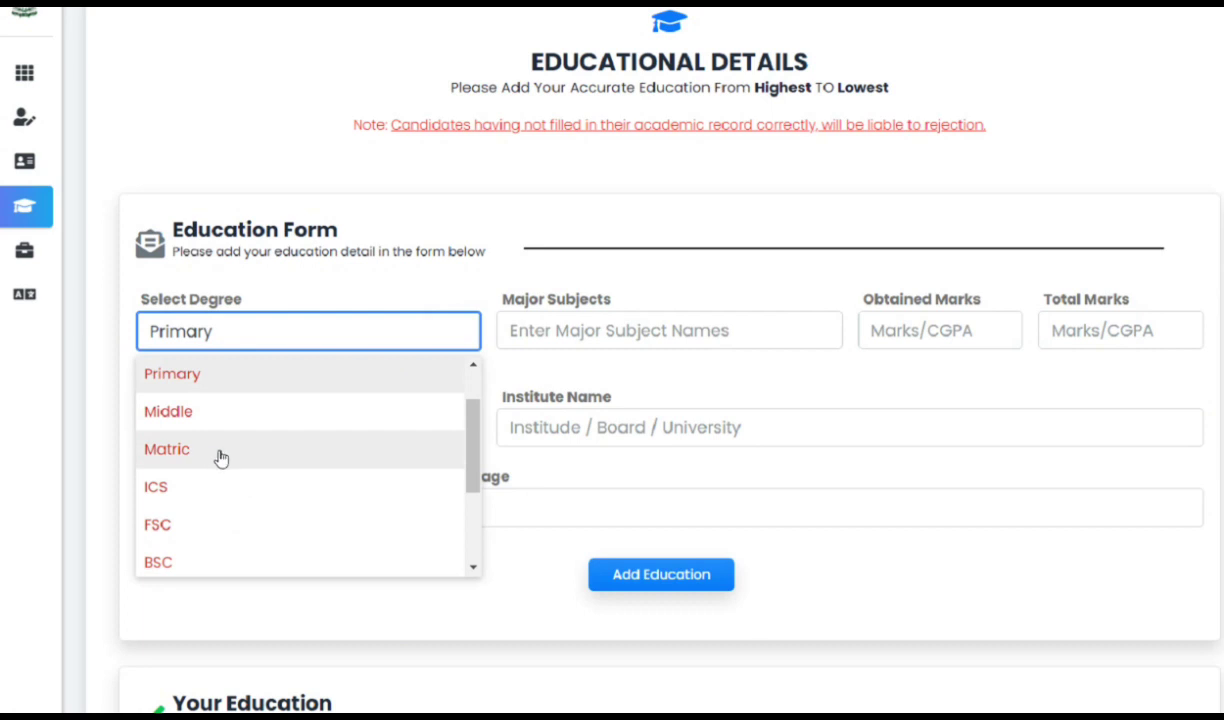
left_click(220, 457)
left_click(595, 330)
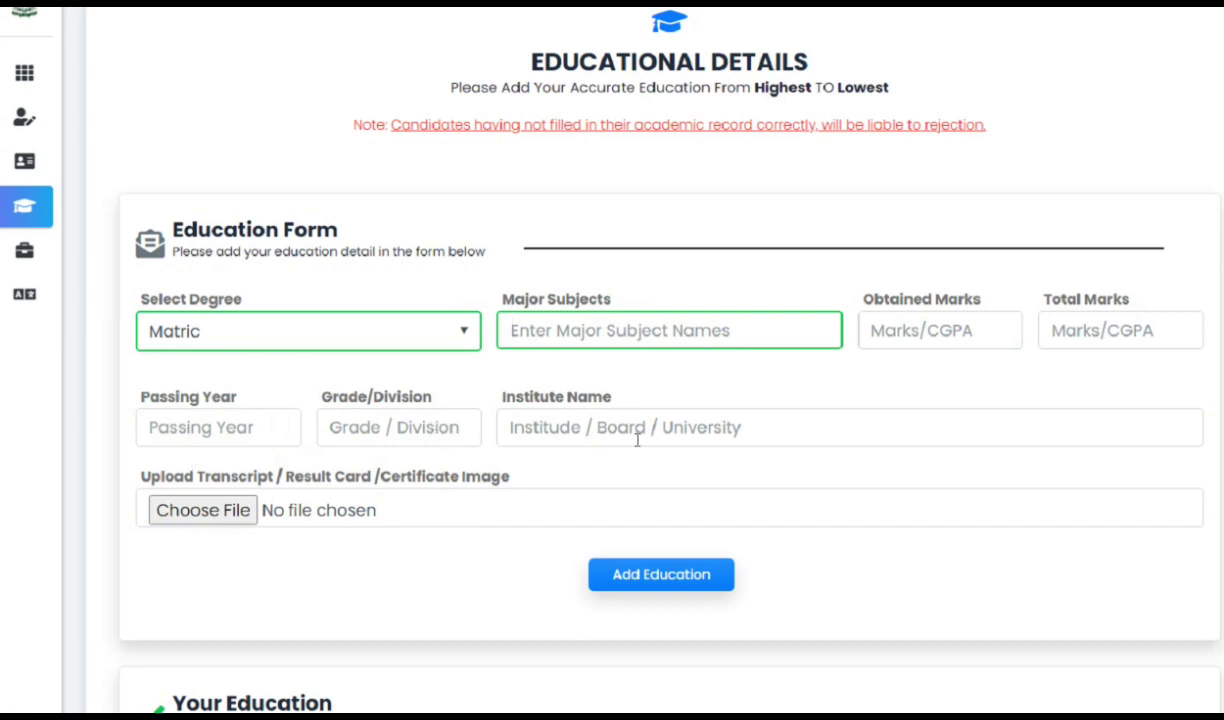
left_click_drag(541, 470, 127, 487)
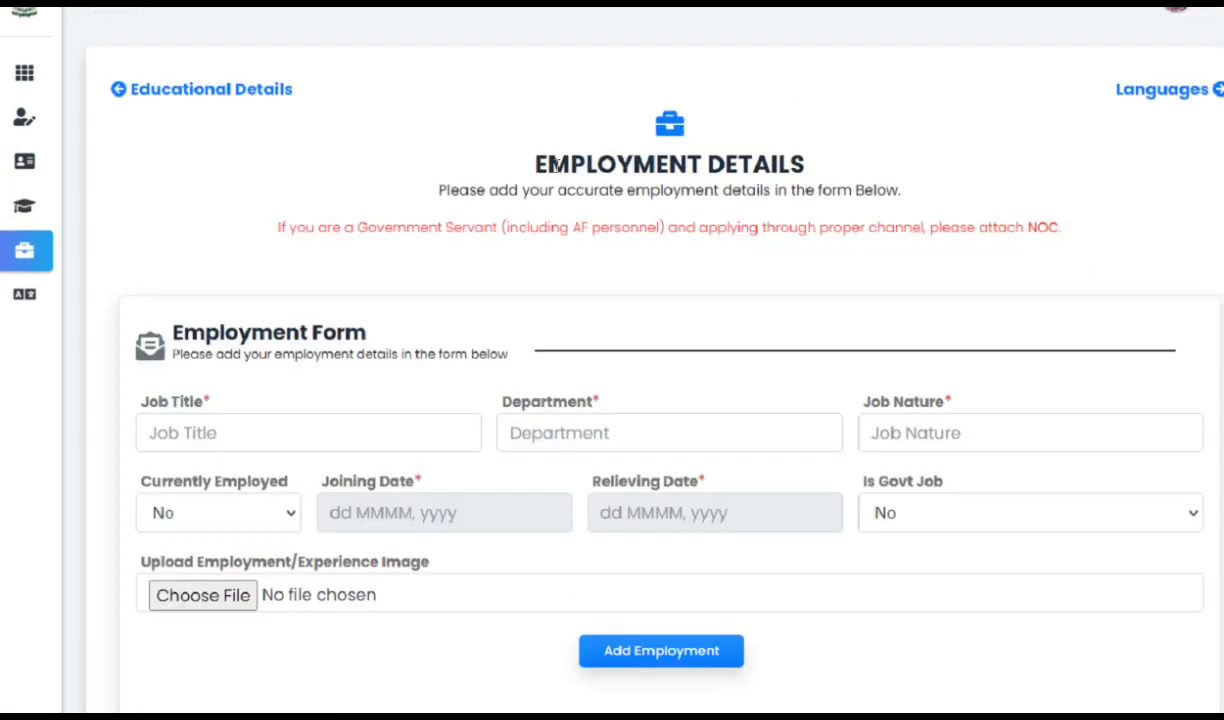
Examine the employment details form, including the job title, employment status and relieving date fields.
left_click_drag(544, 164, 907, 164)
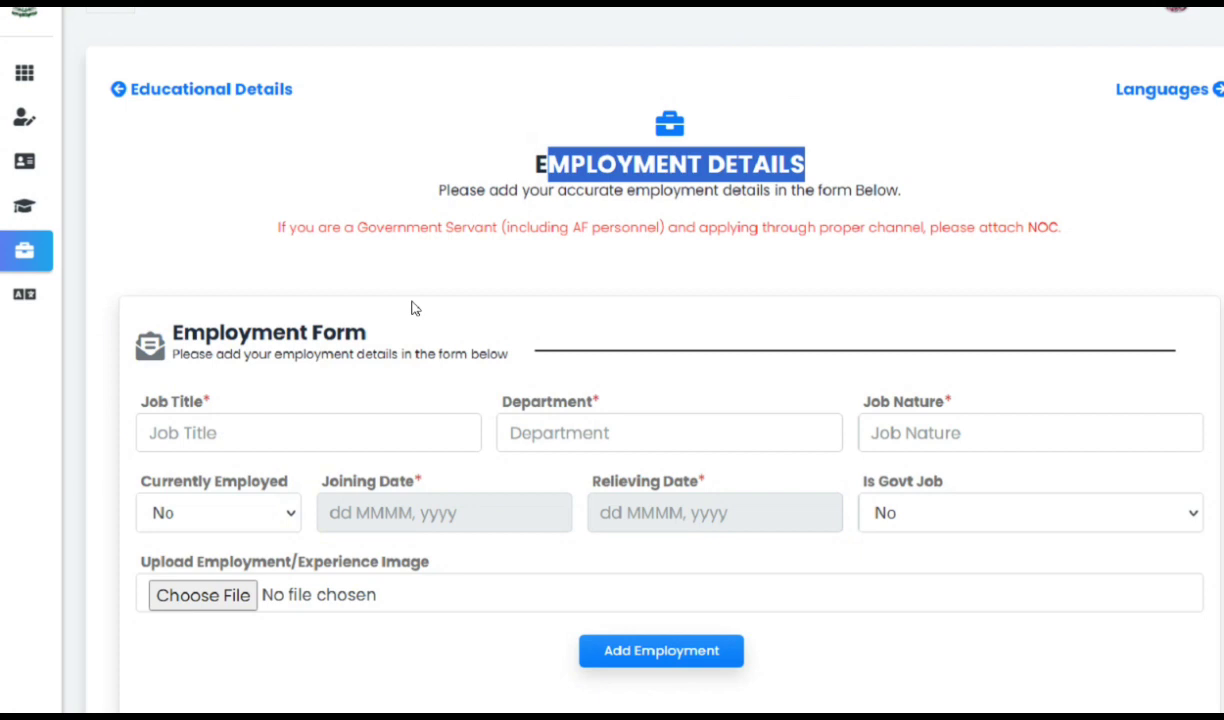
left_click_drag(161, 330, 385, 354)
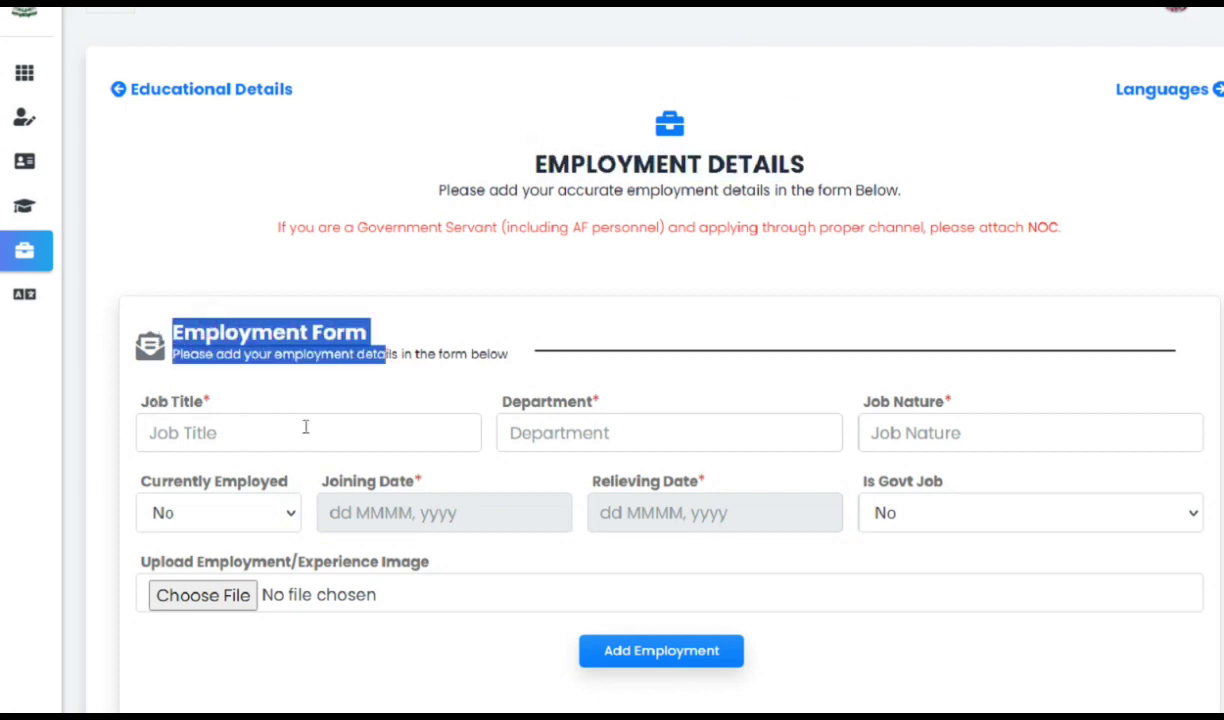
left_click_drag(210, 393, 210, 509)
left_click(251, 510)
left_click(251, 510)
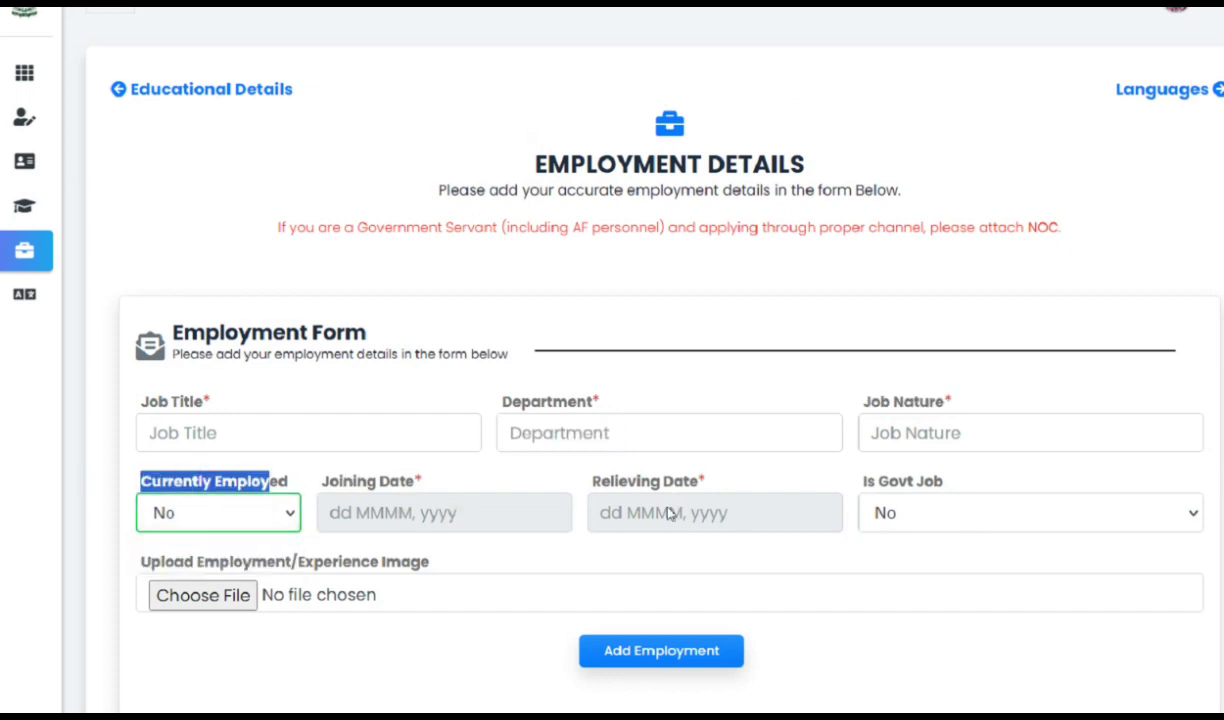
left_click_drag(730, 482, 600, 481)
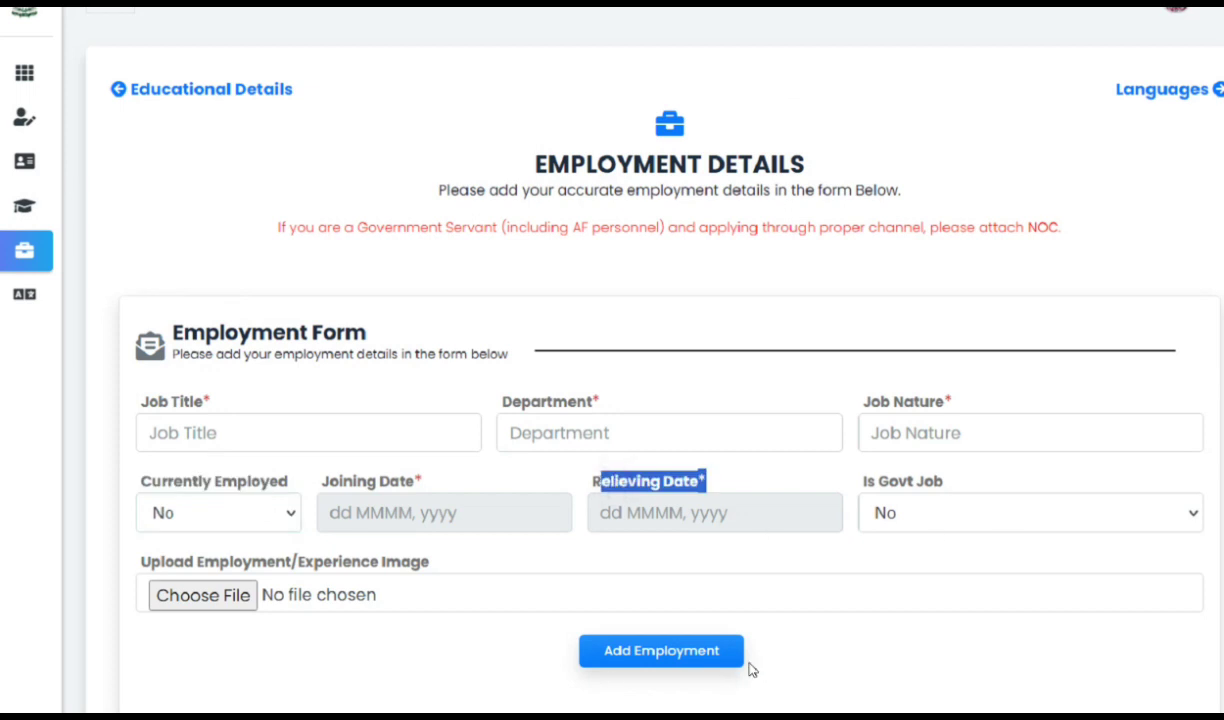
scroll(600, 615, "down", 1)
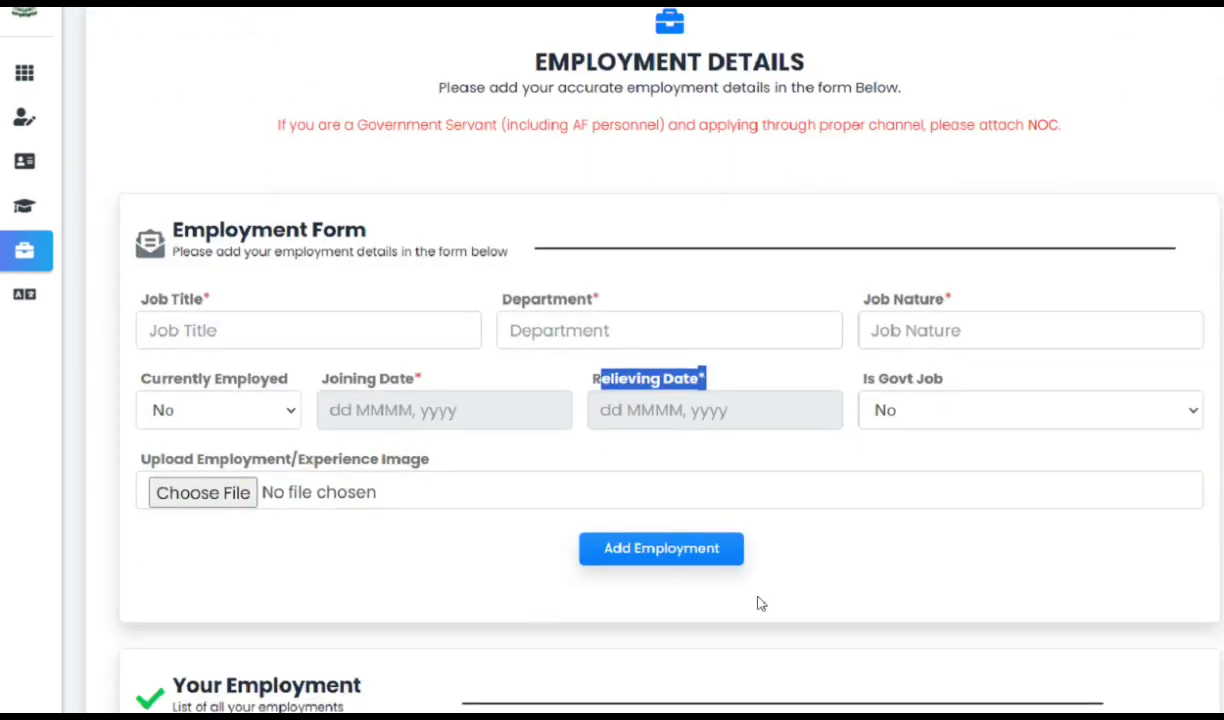
scroll(566, 473, "down", 2)
scroll(555, 517, "up", 2)
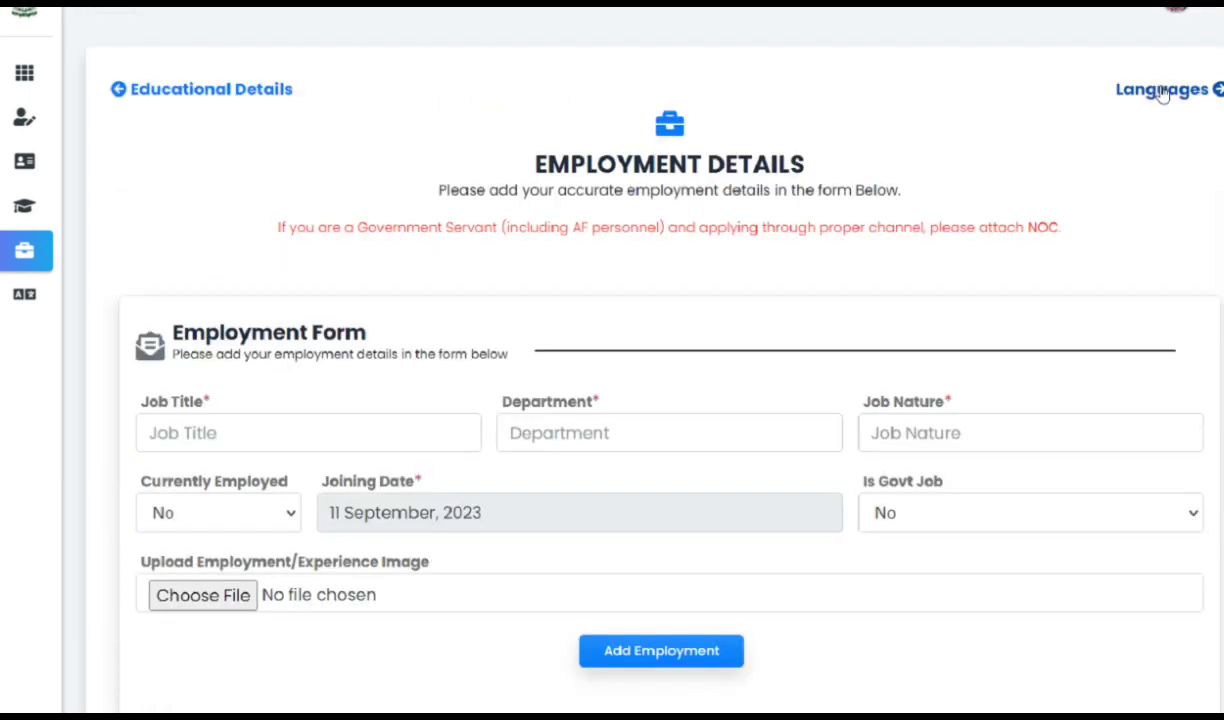
Go to the user languages page and add Urdu with speaking, reading, writing and understanding all set to Yes.
left_click(1125, 96)
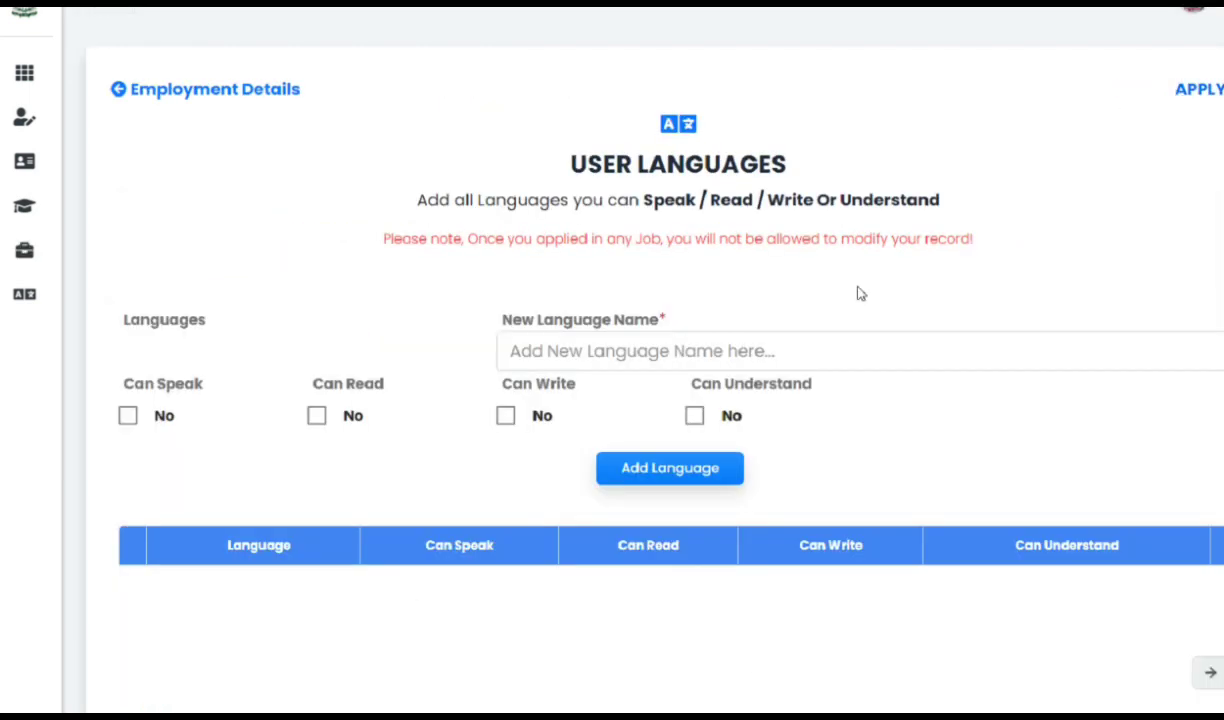
left_click(300, 357)
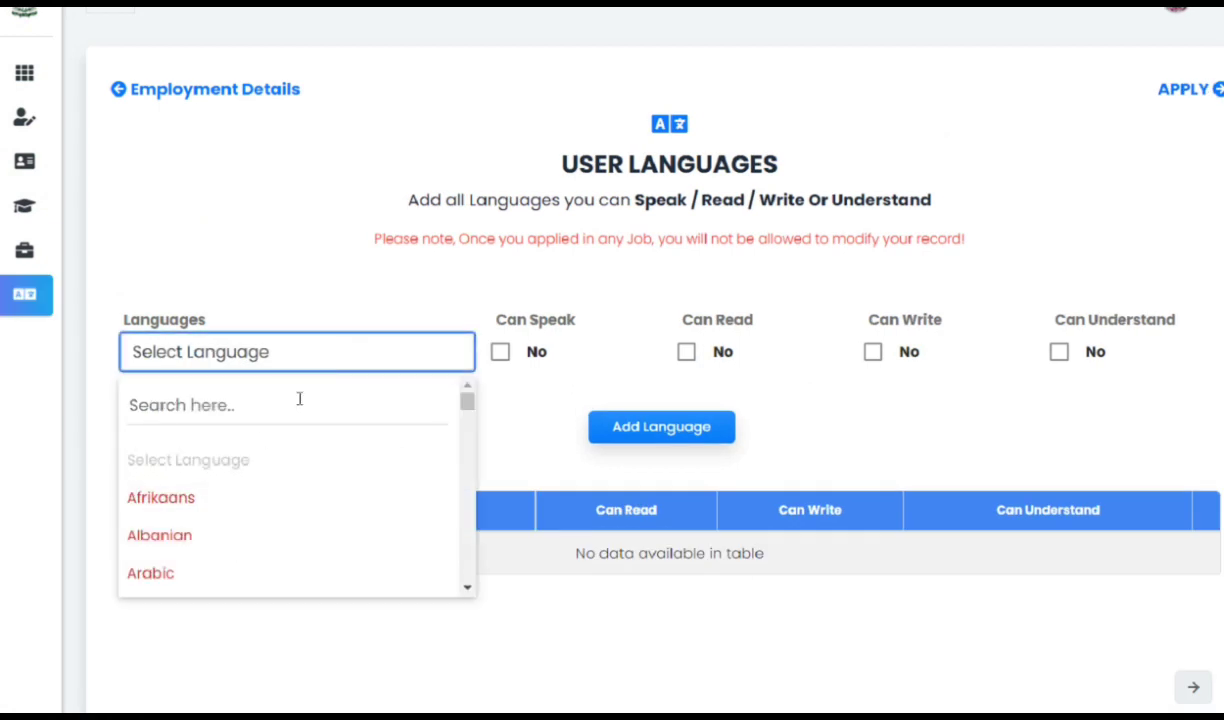
type("ur")
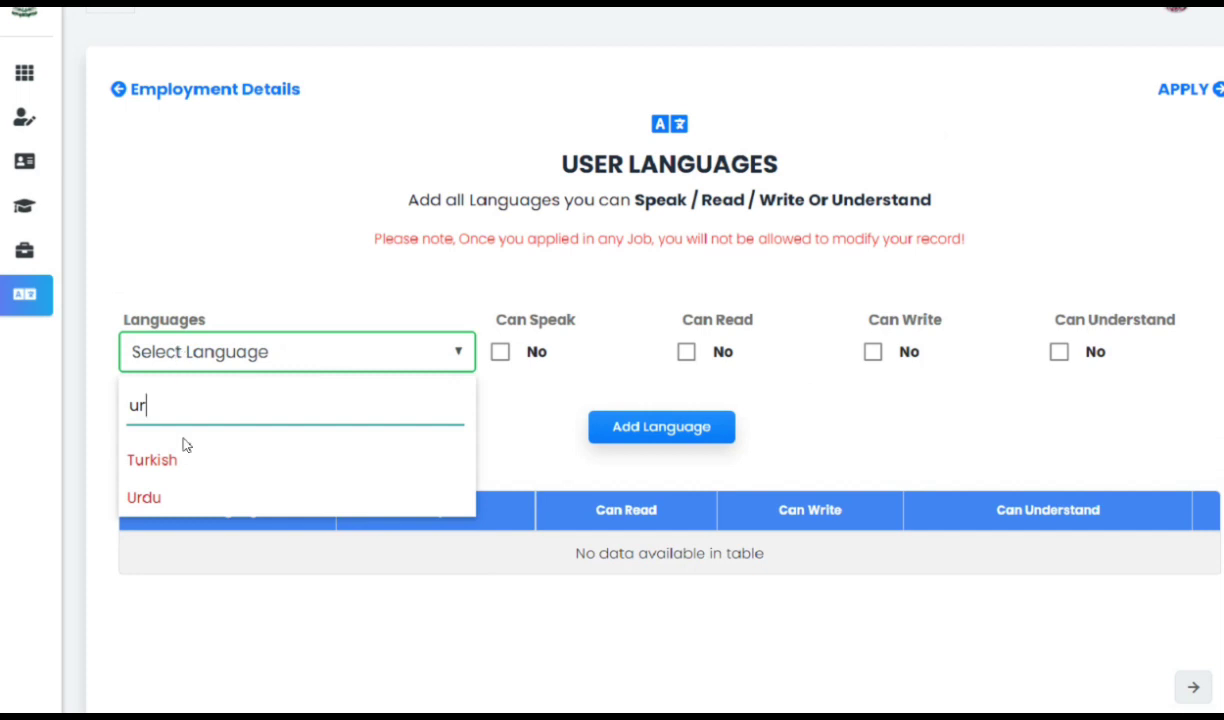
left_click(207, 497)
left_click(500, 353)
left_click(690, 351)
left_click(873, 352)
left_click(1059, 355)
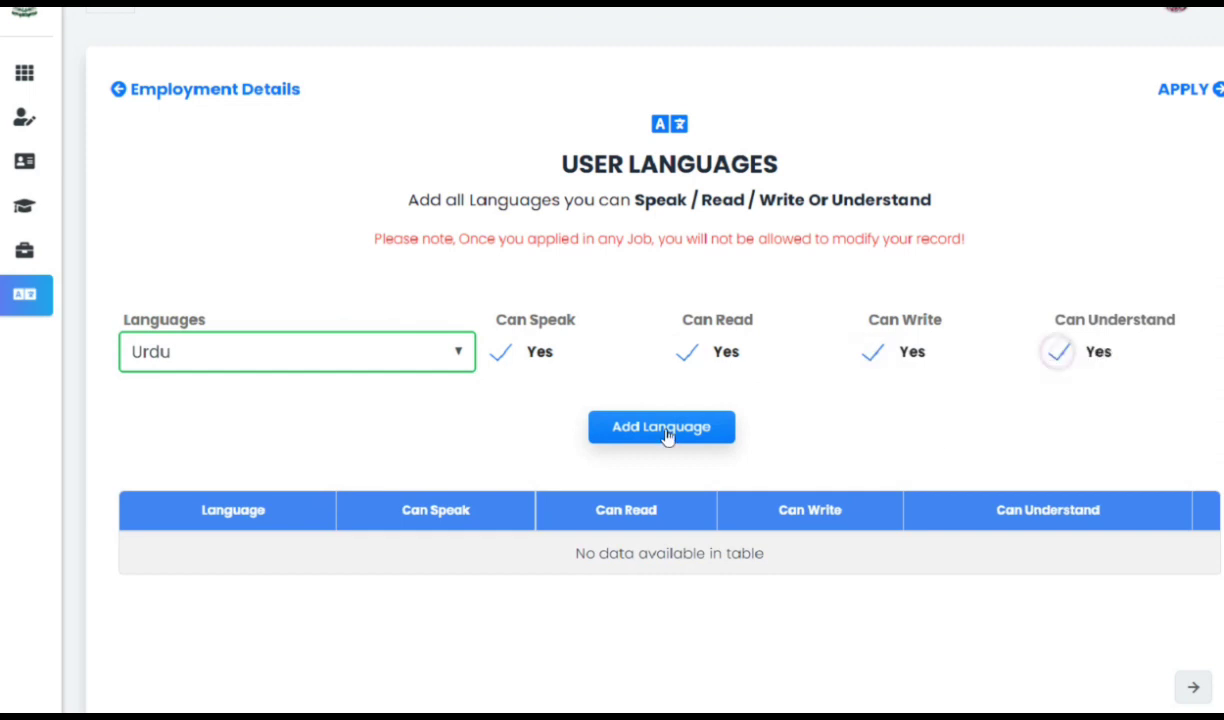
left_click(705, 430)
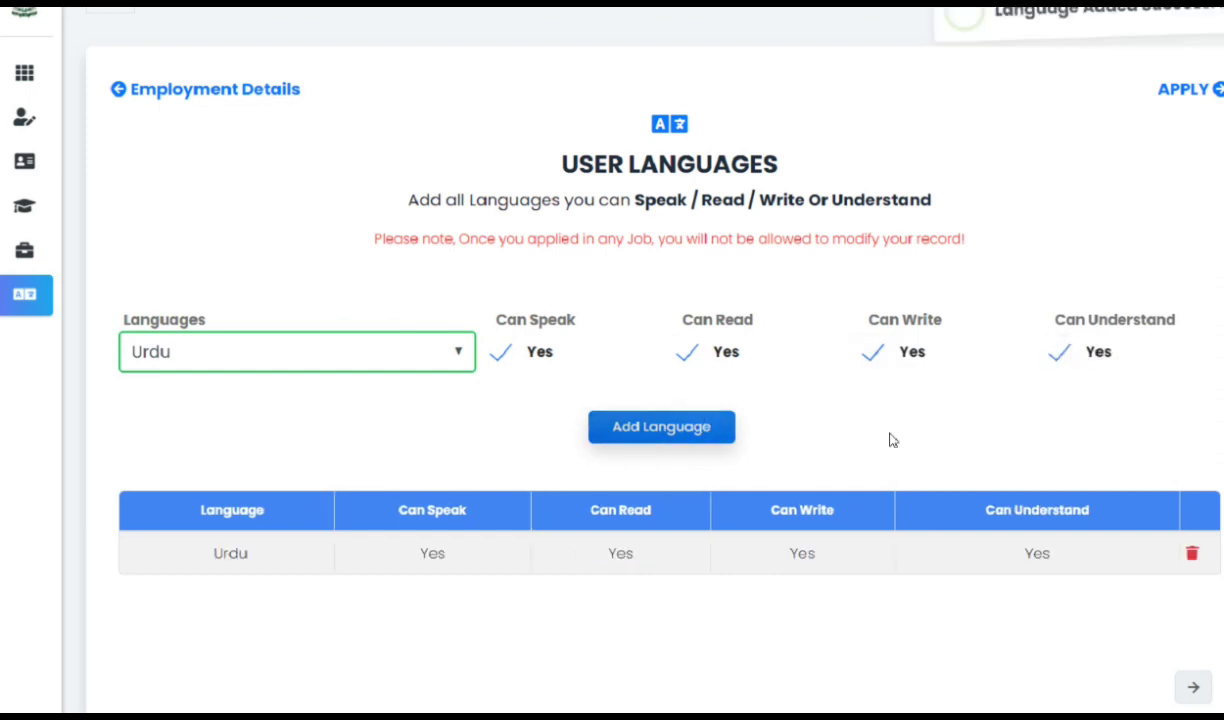
Proceed from the completed profile to the list of advertised job opportunities.
left_click(1183, 92)
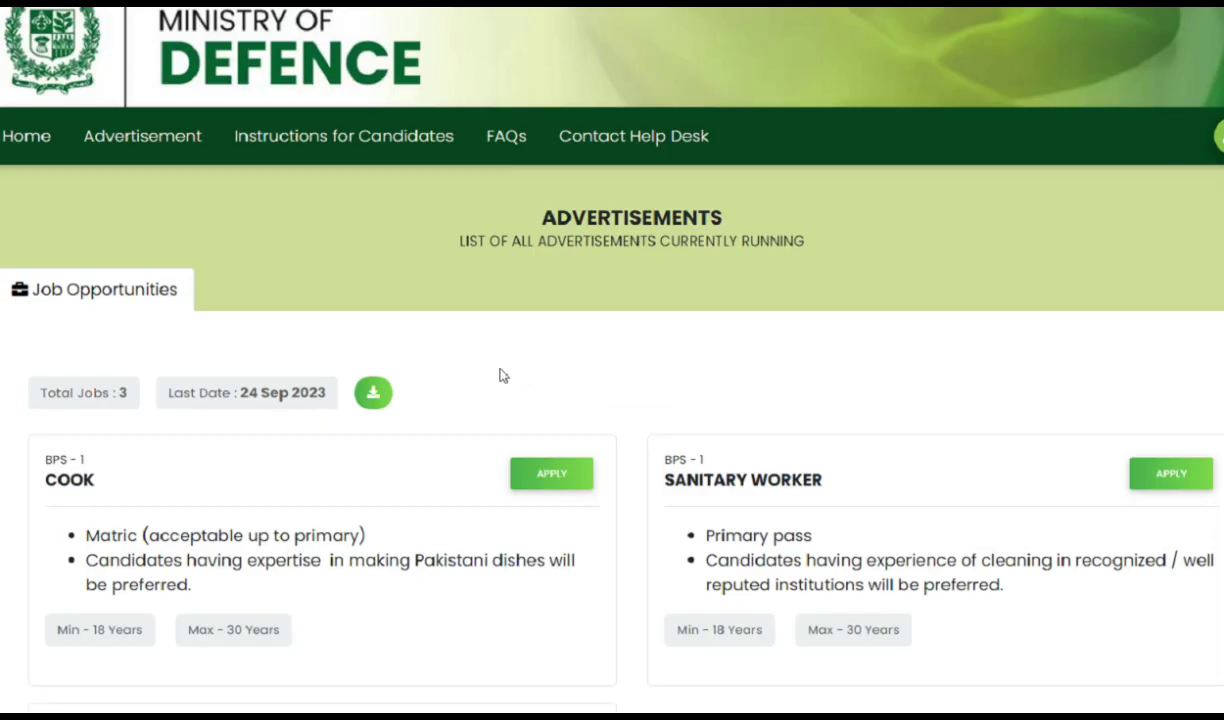
Start an application for the Sanitary Worker post from the list of advertised jobs.
scroll(877, 333, "down", 2)
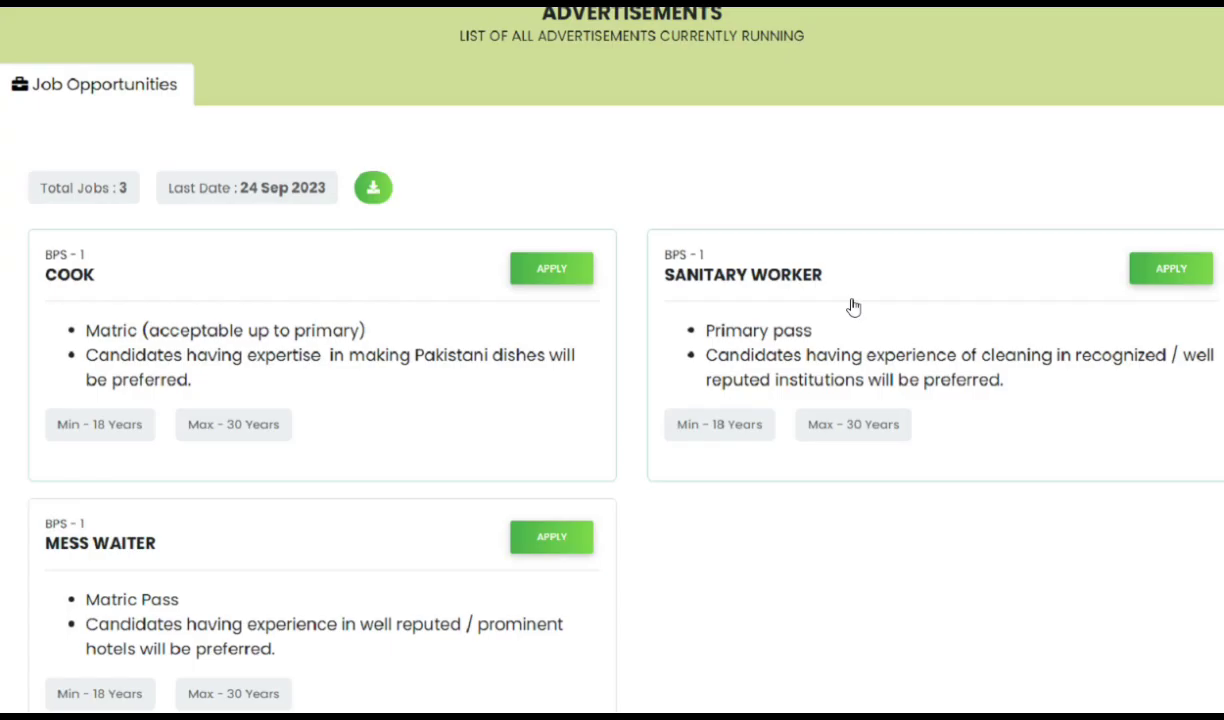
scroll(200, 500, "down", 1)
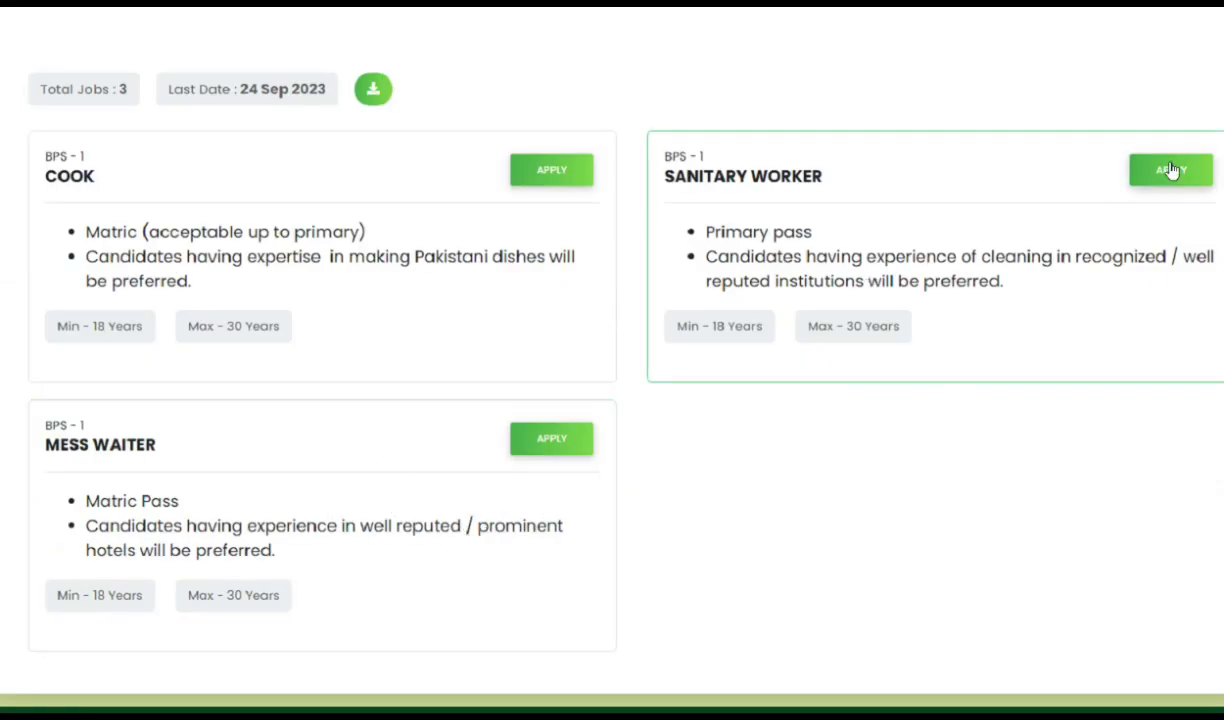
left_click(1122, 170)
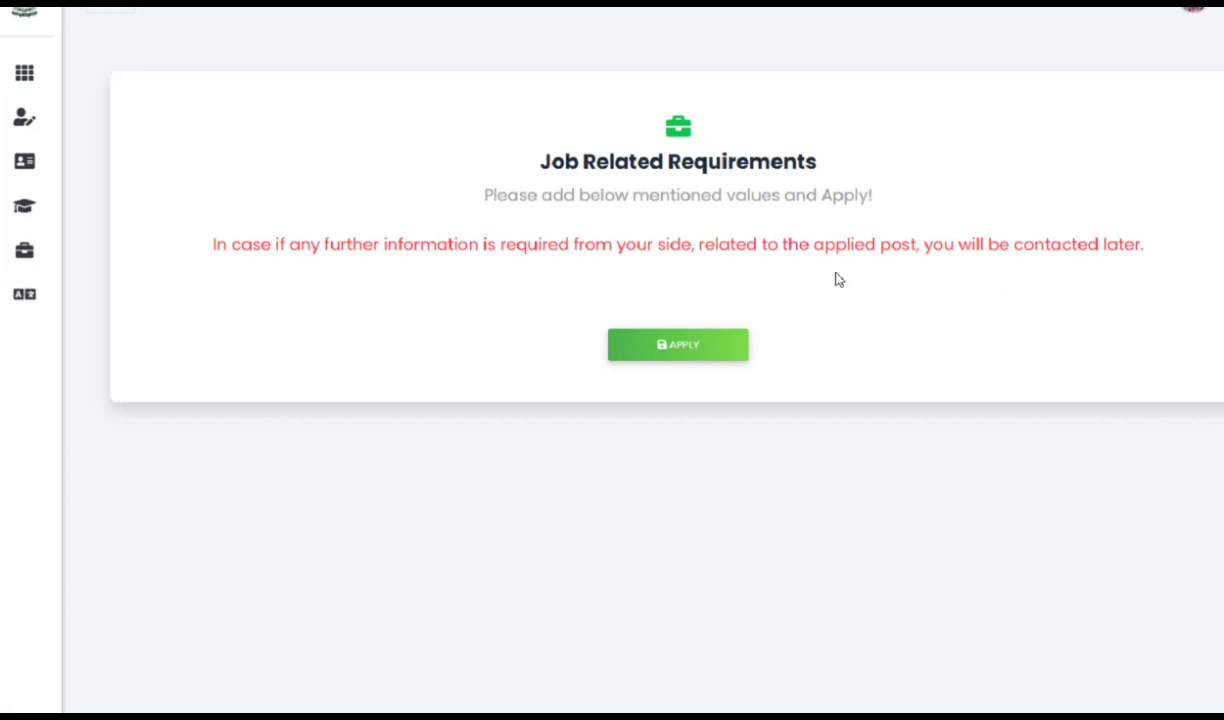
Submit the job-related requirements for the Sanitary Worker post and continue to the undertaking.
left_click_drag(211, 244, 1137, 244)
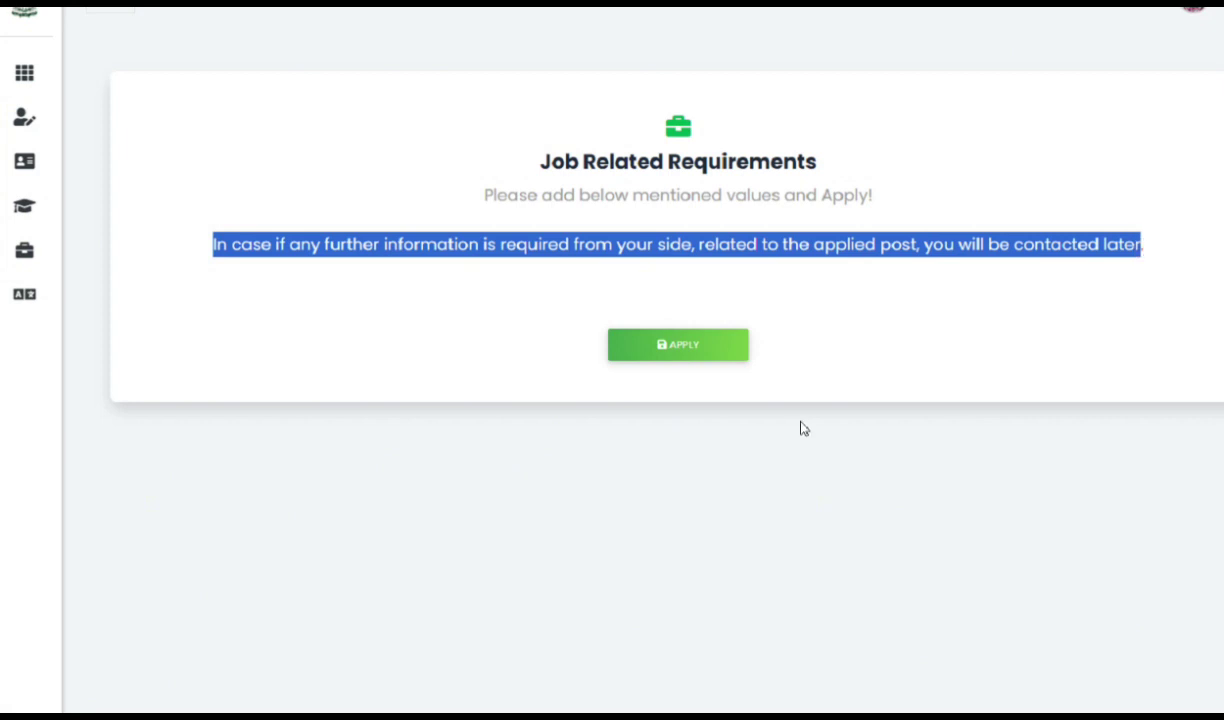
left_click(924, 278)
left_click(679, 352)
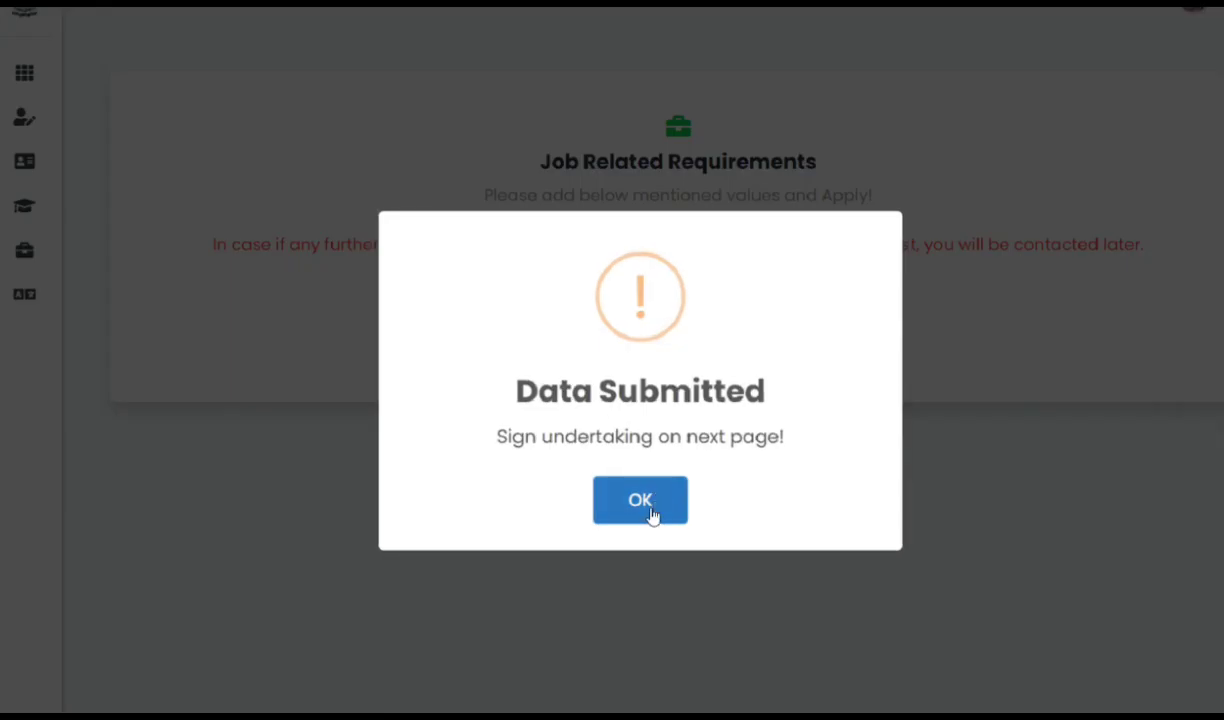
left_click(645, 508)
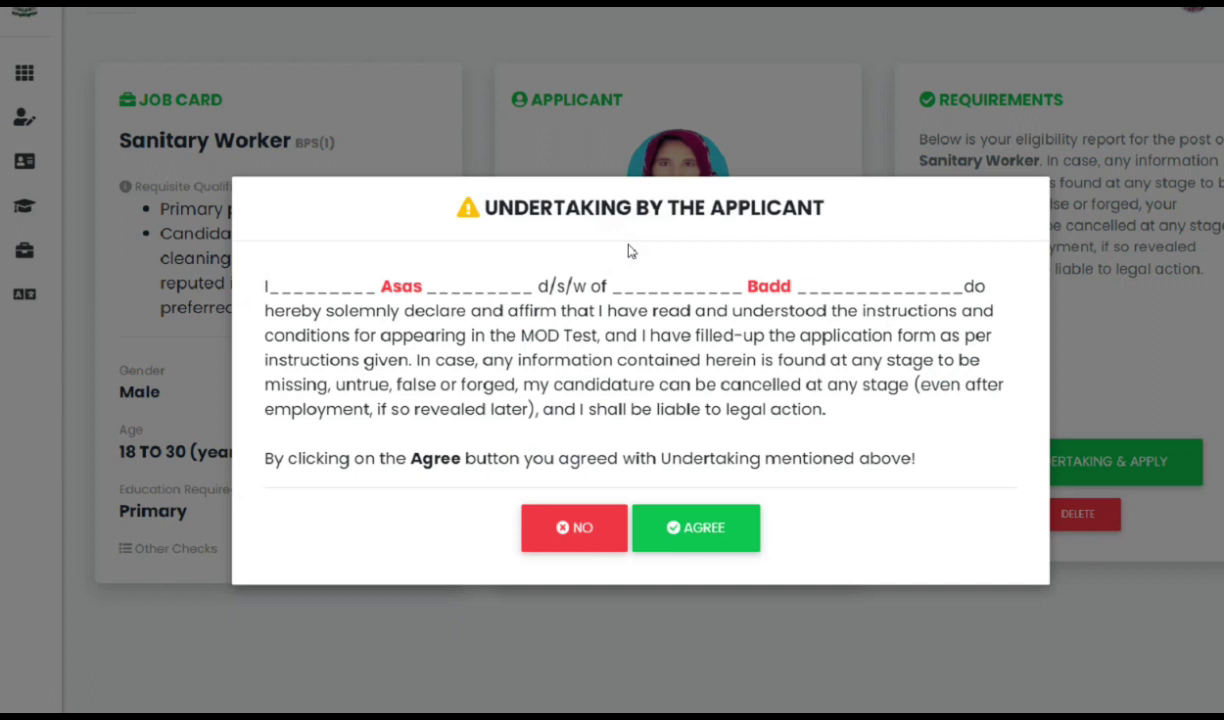
Agree to the applicant's undertaking to complete the application, and check the list of applied jobs.
left_click(695, 527)
left_click_drag(73, 243, 278, 260)
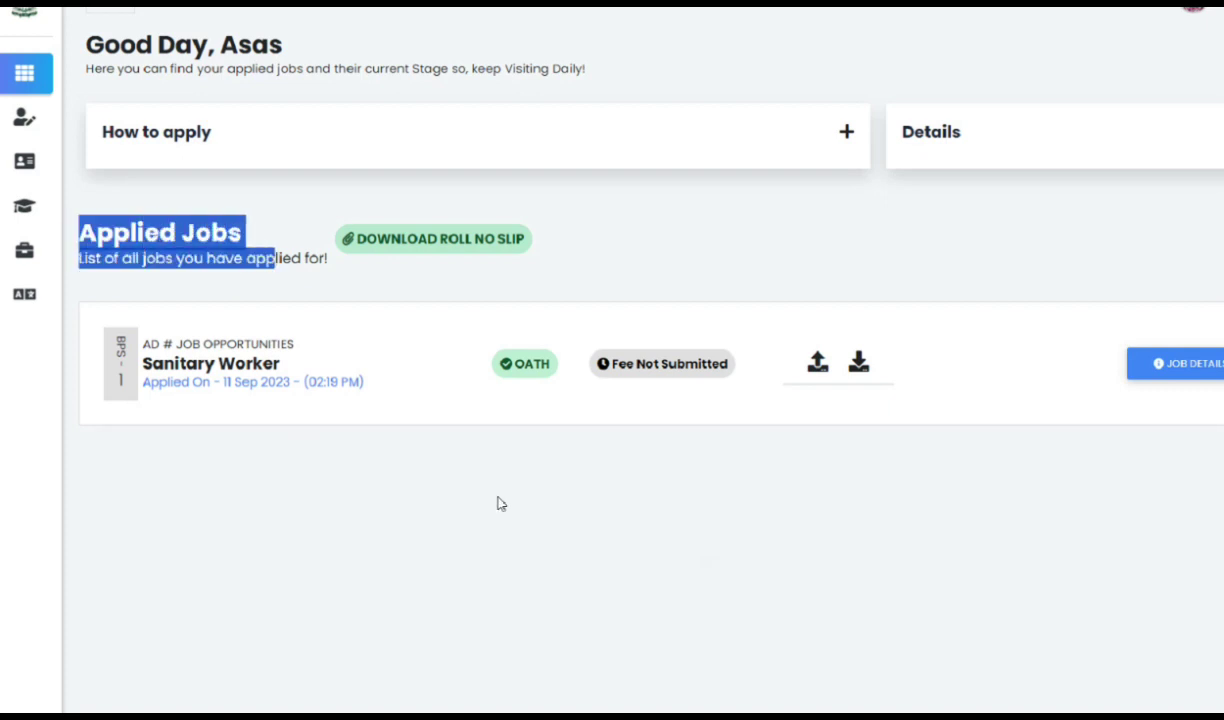
left_click(493, 508)
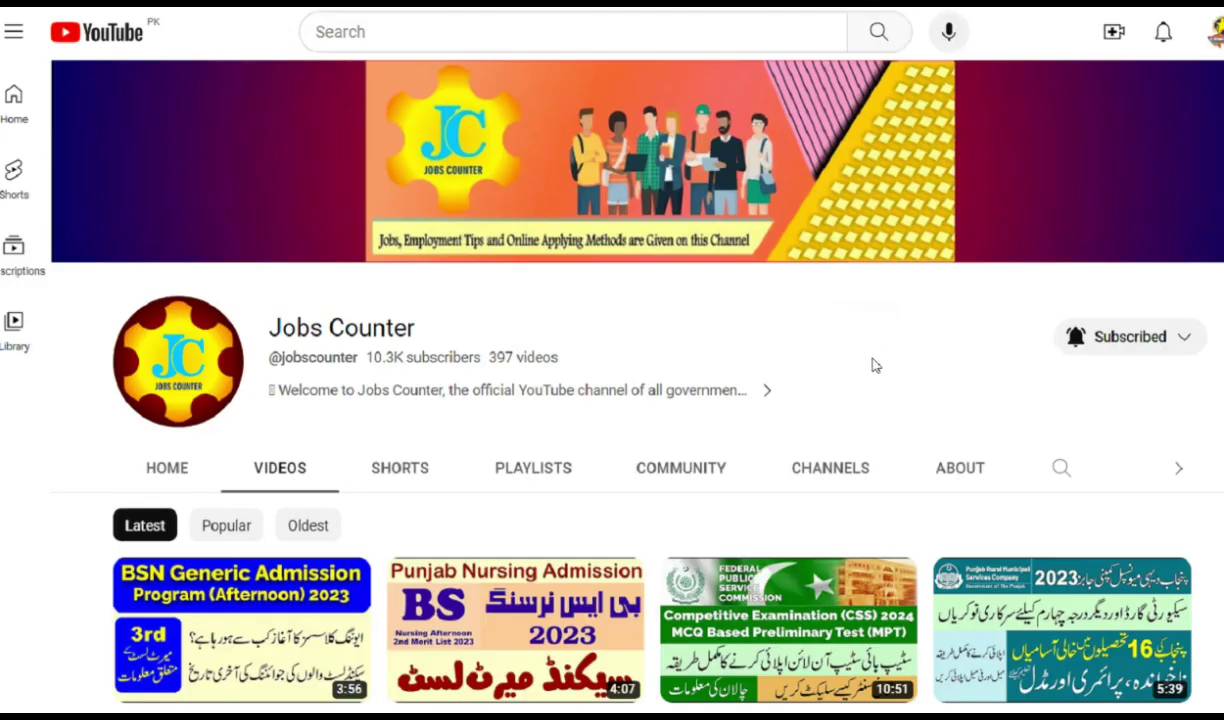
scroll(885, 290, "down", 3)
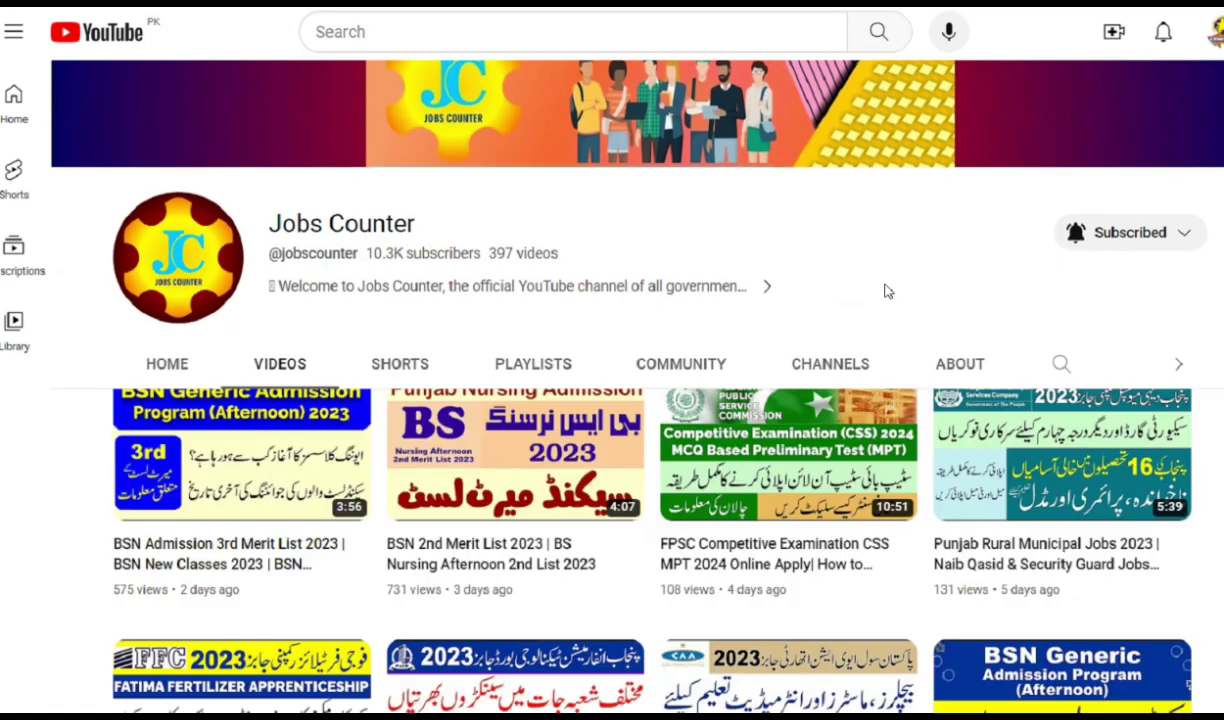
scroll(885, 290, "up", 3)
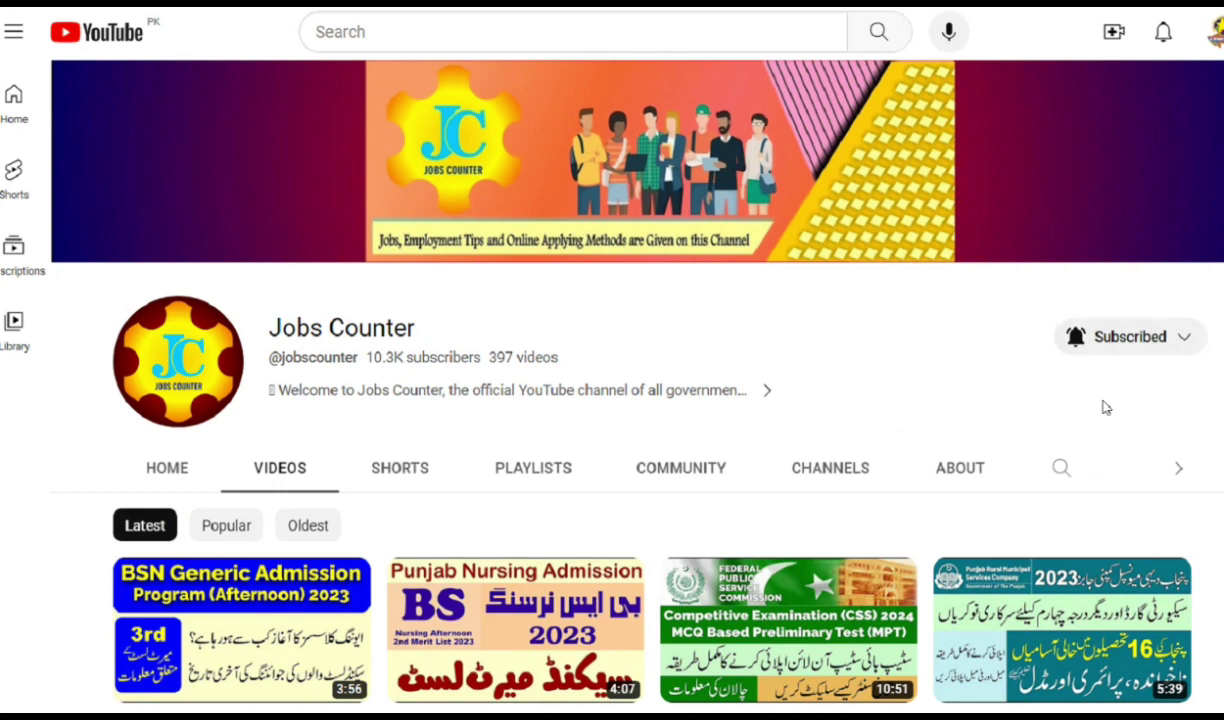
scroll(904, 309, "down", 5)
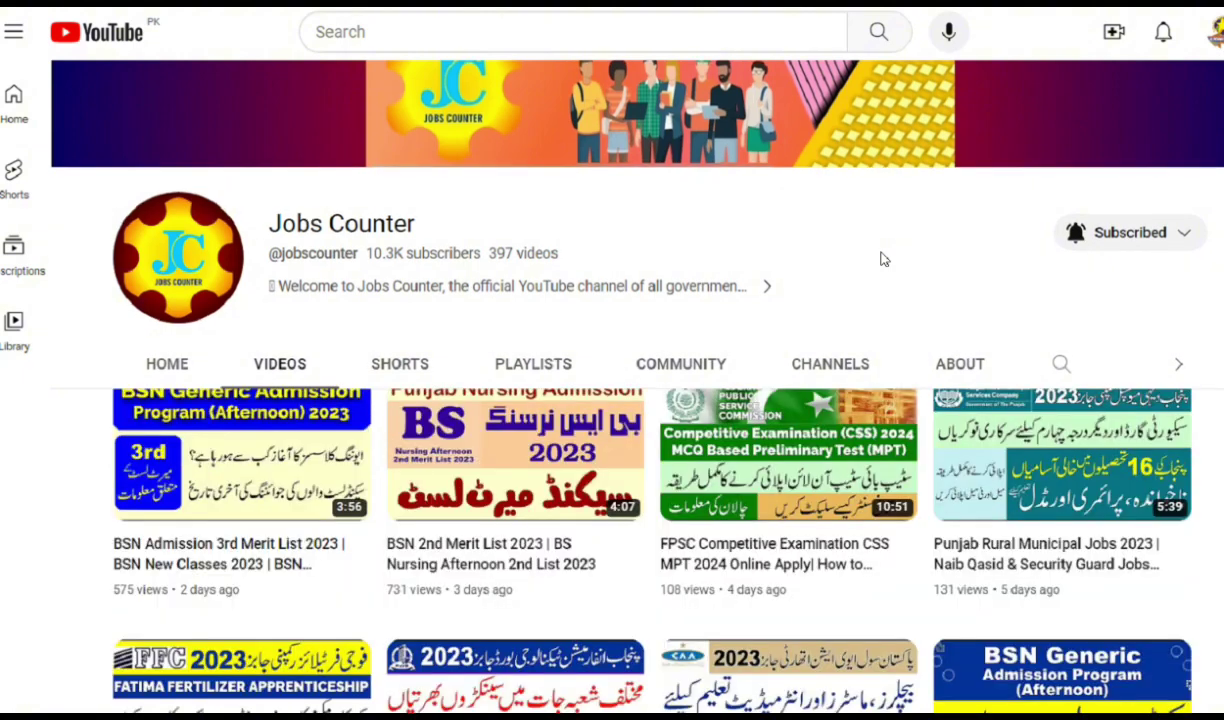
scroll(952, 427, "down", 7)
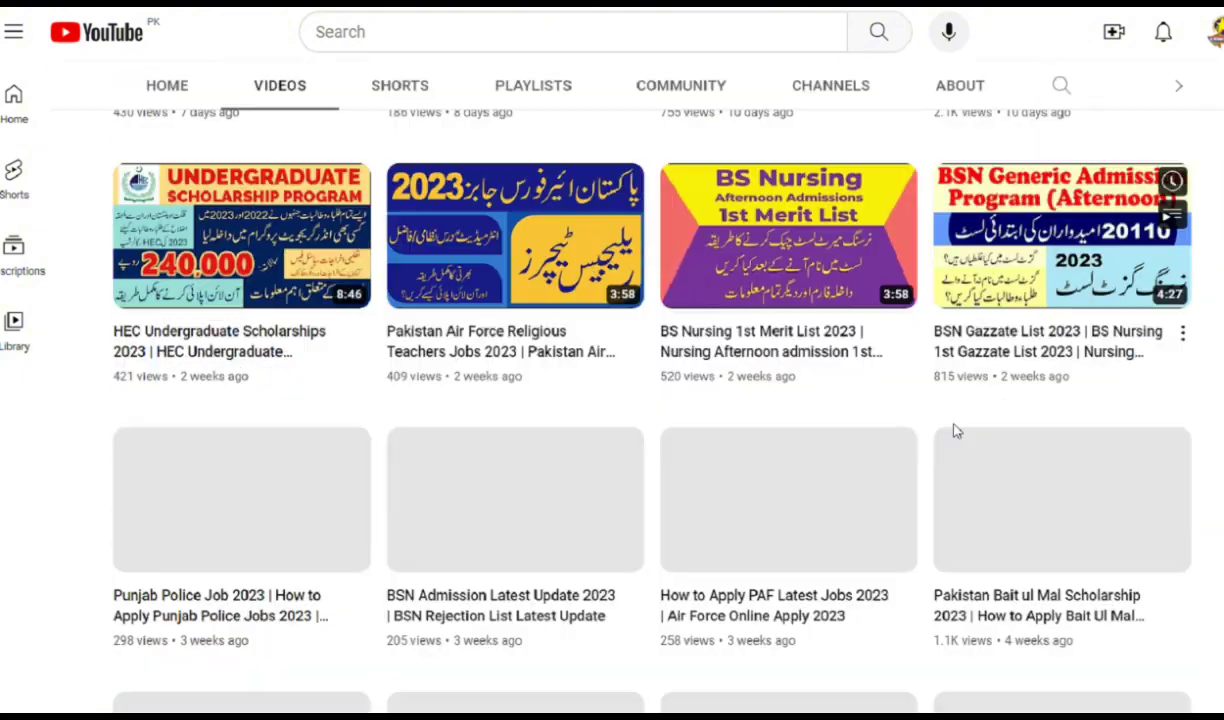
scroll(953, 432, "up", 12)
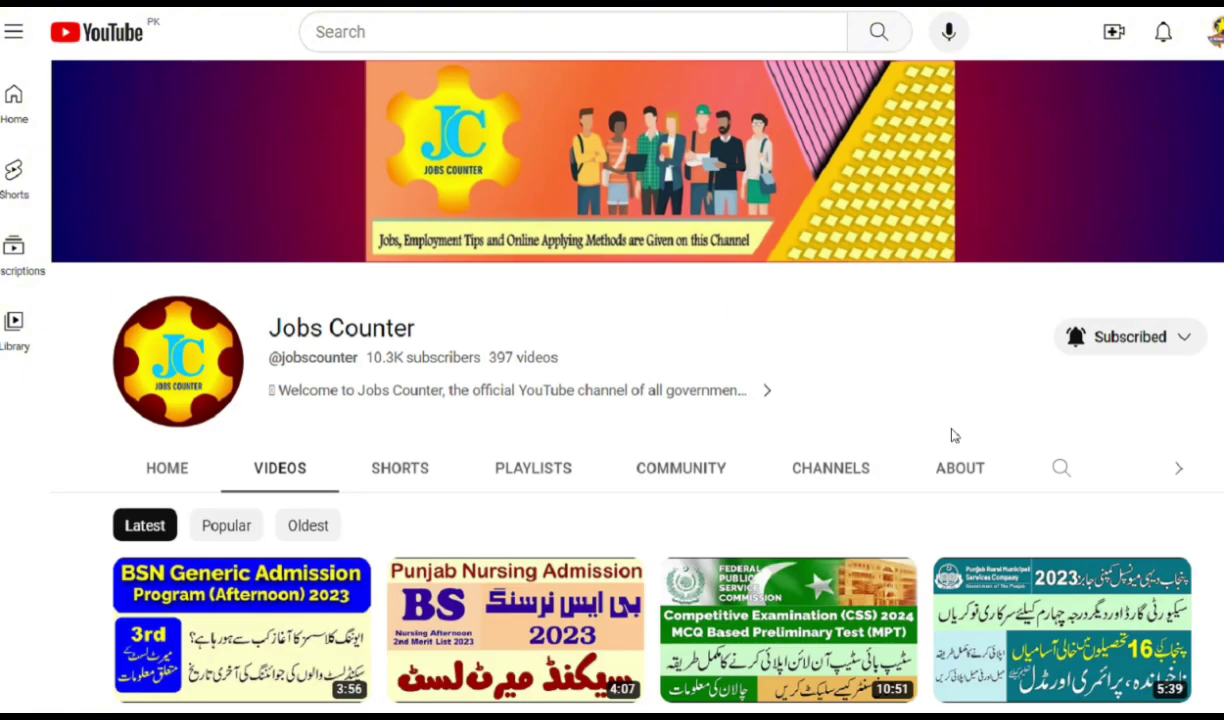